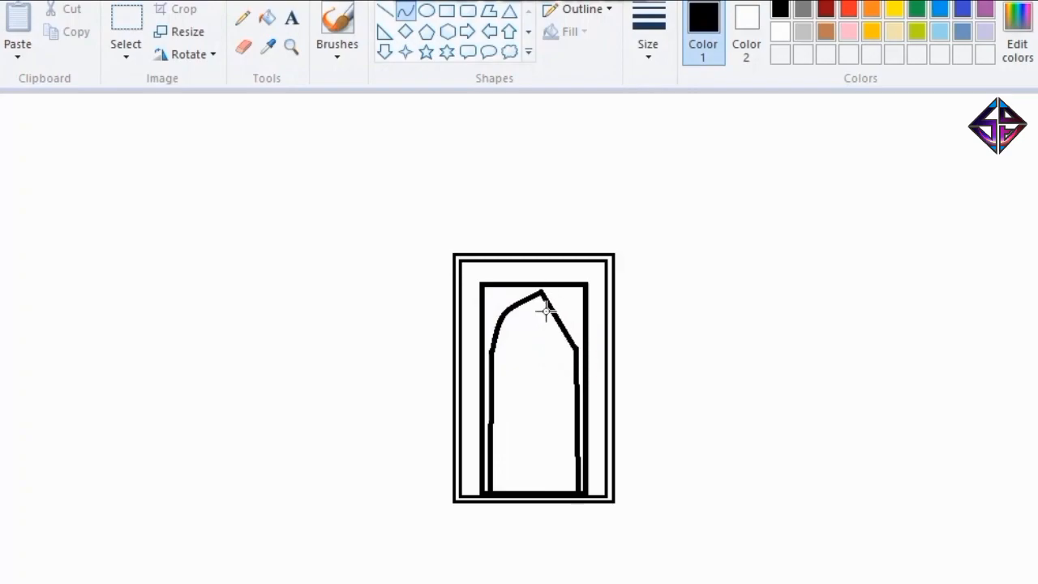
Curve the right side of the pointed arch and divide the doorway below it into four panes with straight lines.
left_click(567, 308)
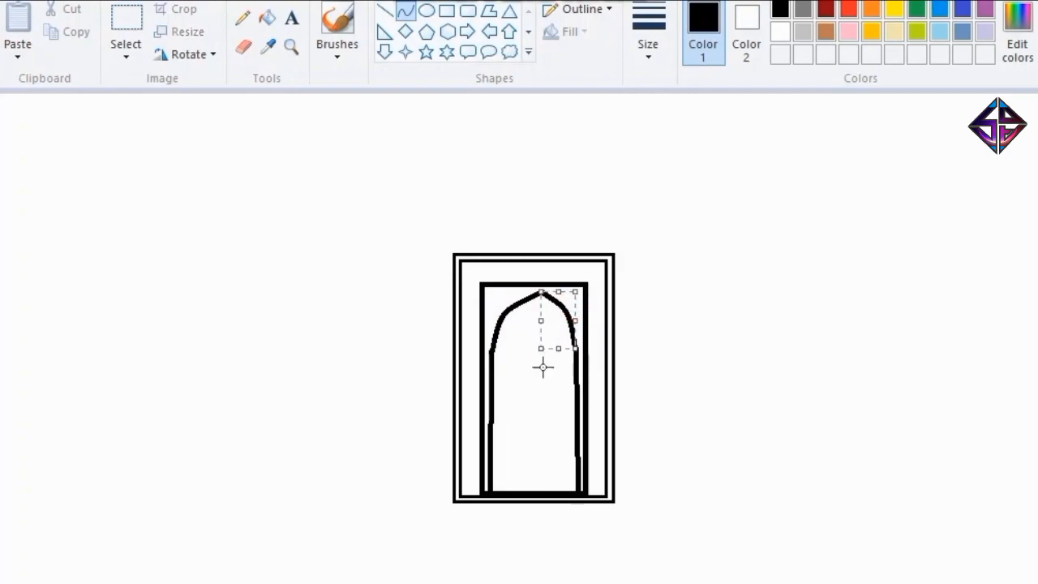
left_click(541, 378)
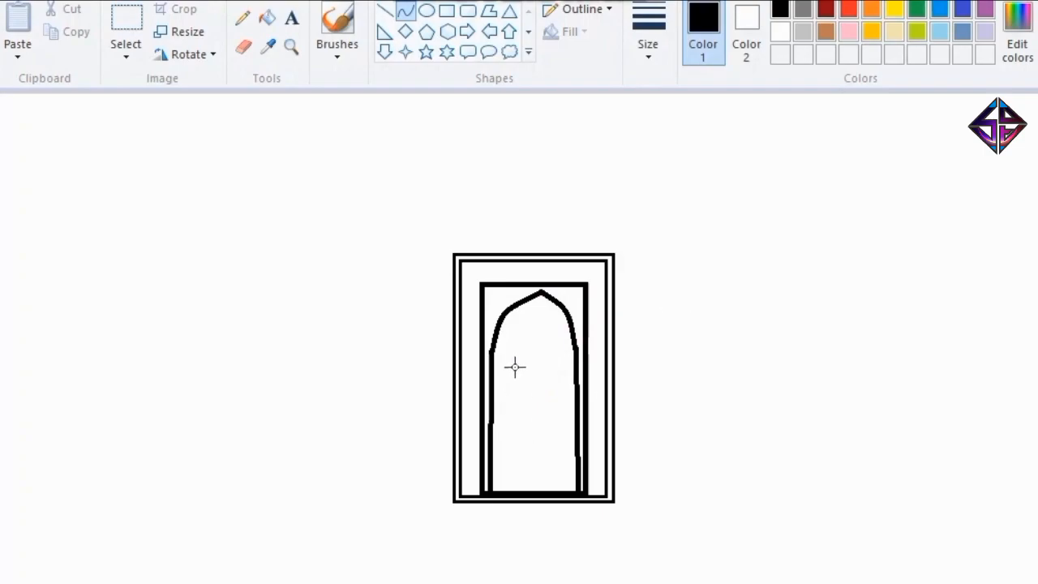
left_click(384, 9)
mouse_move(492, 381)
left_mouse_down()
mouse_move(576, 379)
mouse_move(549, 440)
mouse_move(536, 371)
mouse_move(534, 492)
left_mouse_up()
left_click_drag(493, 432, 576, 431)
left_click(603, 417)
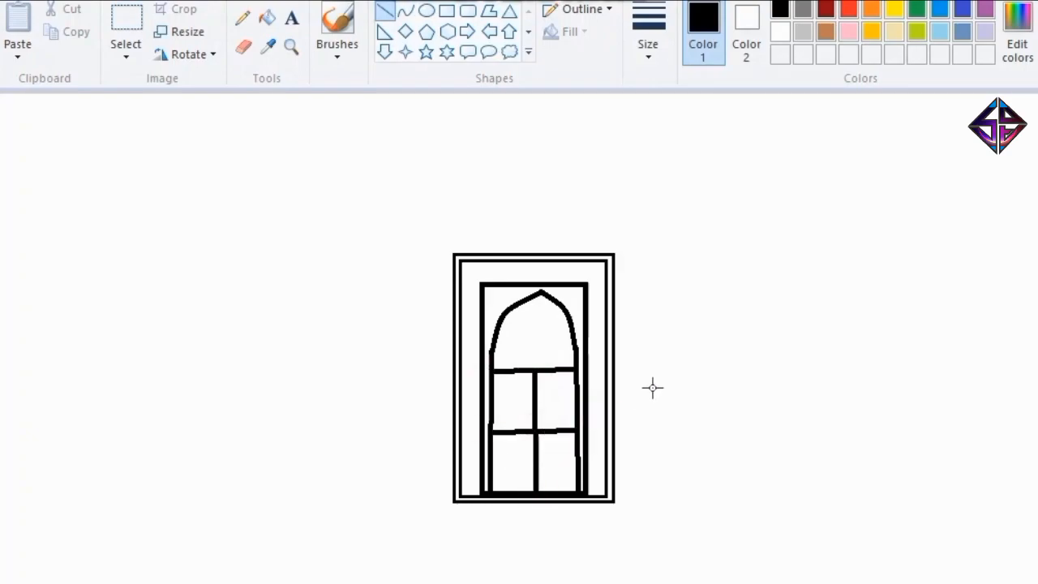
left_click(126, 24)
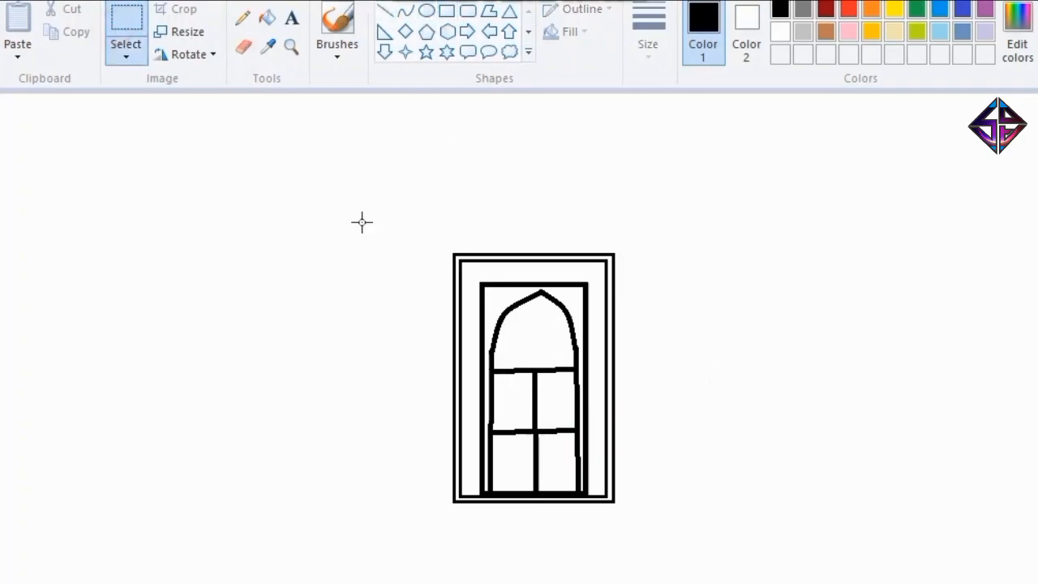
left_click_drag(392, 202, 660, 549)
key("ctrl+c")
key("ctrl+v")
mouse_move(136, 293)
left_mouse_down()
mouse_move(736, 446)
mouse_move(802, 435)
left_mouse_up()
left_click_drag(930, 235, 760, 347)
key("Delete")
Duplicate the arched building block, shrink the copy, and place it at ground level against the original's right side.
left_click_drag(636, 481, 614, 503)
key("ctrl+c")
key("ctrl+v")
left_click_drag(110, 183, 727, 304)
left_click_drag(776, 522, 759, 501)
left_click_drag(759, 396, 724, 391)
left_click_drag(672, 275, 672, 365)
Duplicate the small arched block and place the copy against the left side of the central block.
key("ctrl+c")
key("ctrl+v")
left_click_drag(32, 157, 384, 430)
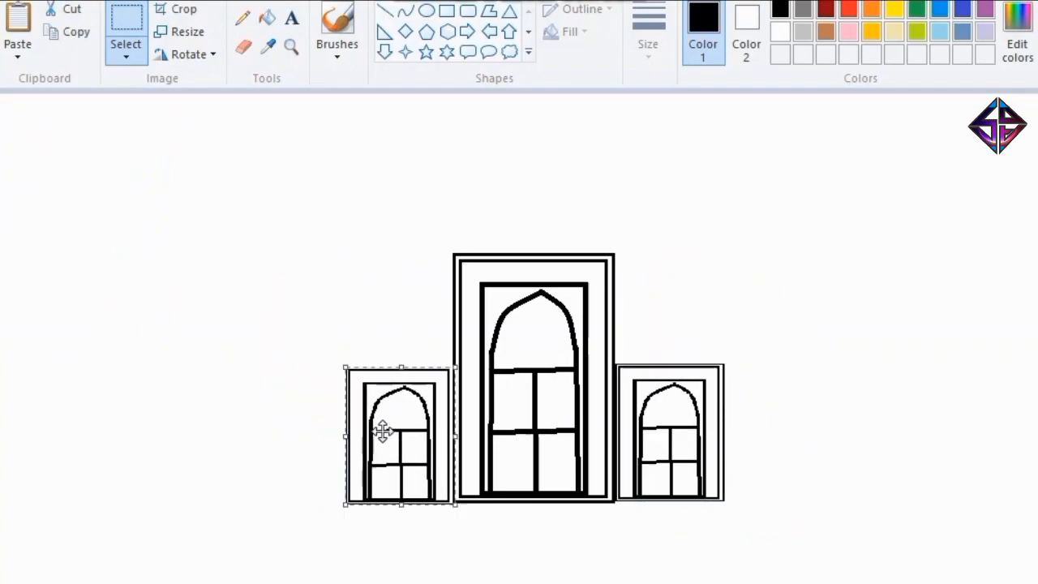
left_click(473, 143)
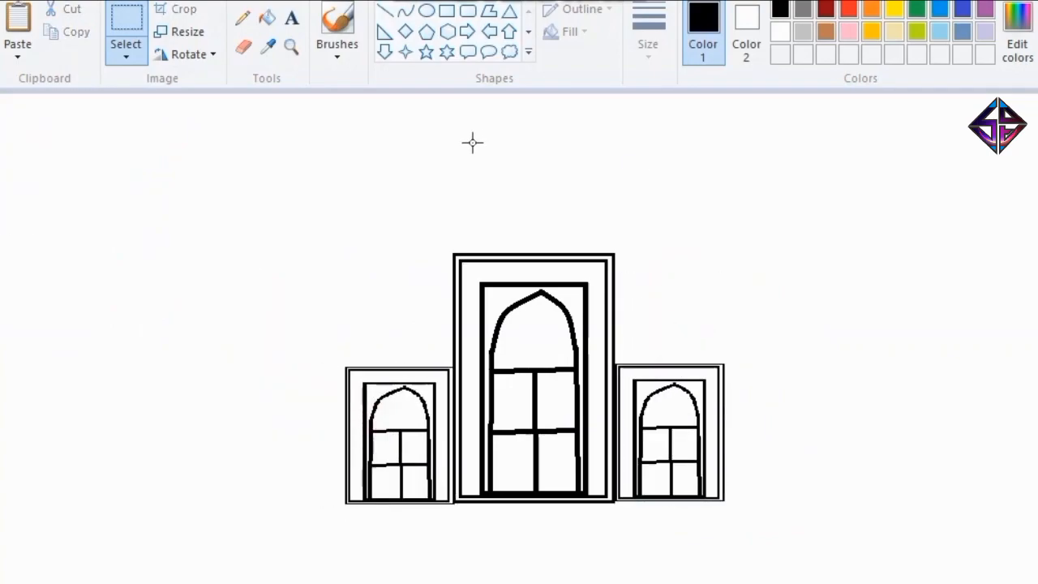
Draw a tall pointed dome over the central block with two mirrored curves.
left_click(405, 10)
left_click_drag(454, 255, 535, 148)
left_click_drag(510, 186, 484, 188)
key("ctrl+v")
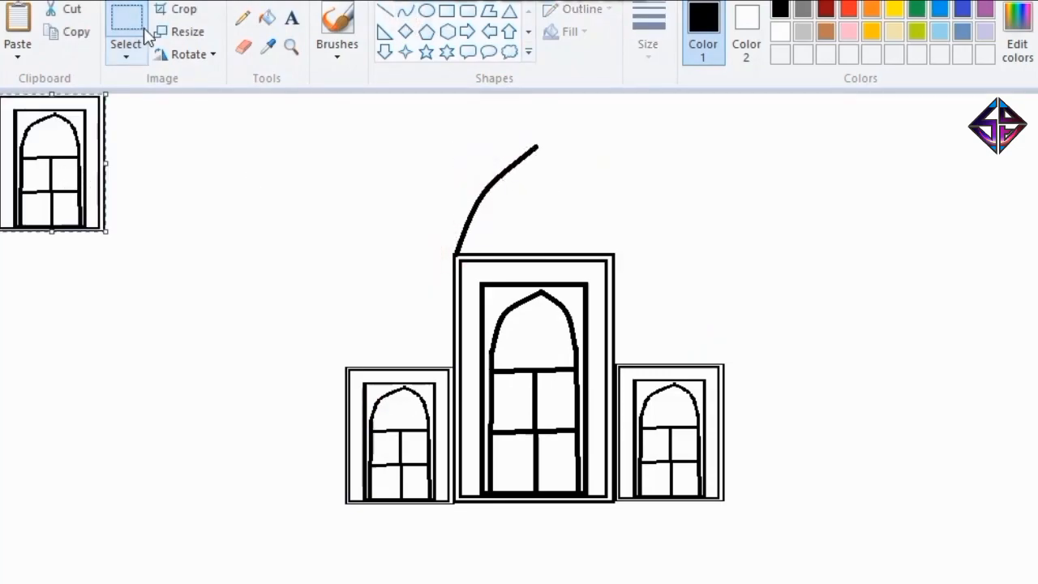
key("Delete")
left_click(404, 10)
mouse_move(549, 158)
left_mouse_down()
mouse_move(537, 149)
mouse_move(614, 253)
left_mouse_up()
left_click_drag(572, 204, 590, 188)
left_click(696, 245)
Draw a small pointed dome over the right side block with two curves.
left_click_drag(673, 296, 617, 364)
left_click(632, 318)
mouse_move(646, 325)
left_mouse_down()
mouse_move(632, 317)
mouse_move(673, 296)
mouse_move(723, 365)
left_mouse_up()
left_click_drag(695, 328, 706, 317)
left_click(707, 317)
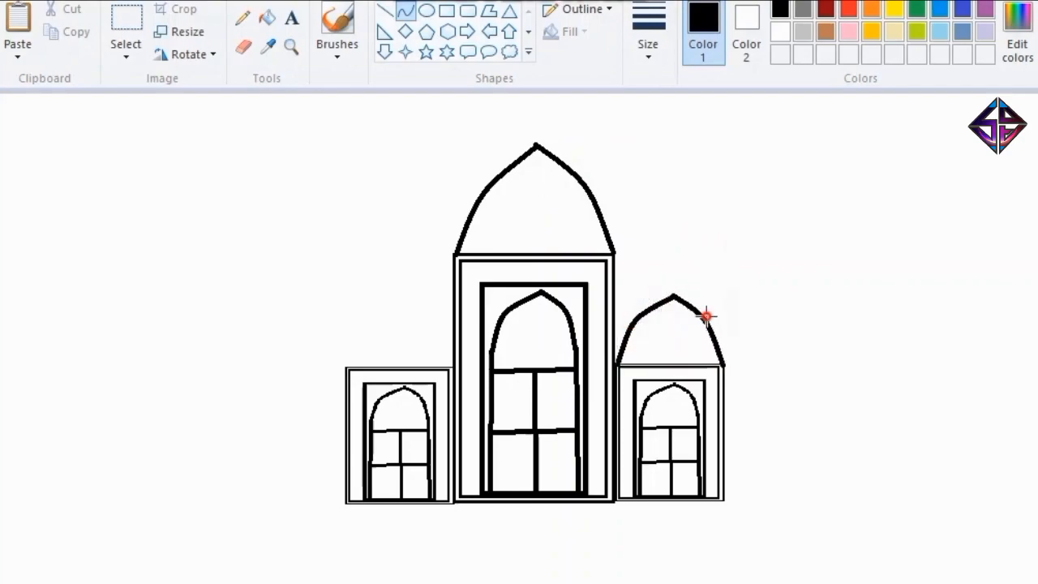
mouse_move(348, 365)
left_mouse_down()
mouse_move(399, 303)
mouse_move(396, 319)
mouse_move(386, 313)
left_mouse_up()
left_click(358, 334)
key("ctrl+z")
Draw a small pointed dome over the left side block with two curves.
mouse_move(346, 368)
left_mouse_down()
mouse_move(408, 305)
mouse_move(400, 301)
left_mouse_up()
left_click_drag(378, 328, 366, 320)
left_click(367, 320)
mouse_move(450, 366)
left_mouse_down()
mouse_move(402, 300)
mouse_move(433, 322)
left_mouse_up()
left_click(433, 322)
left_click(552, 351)
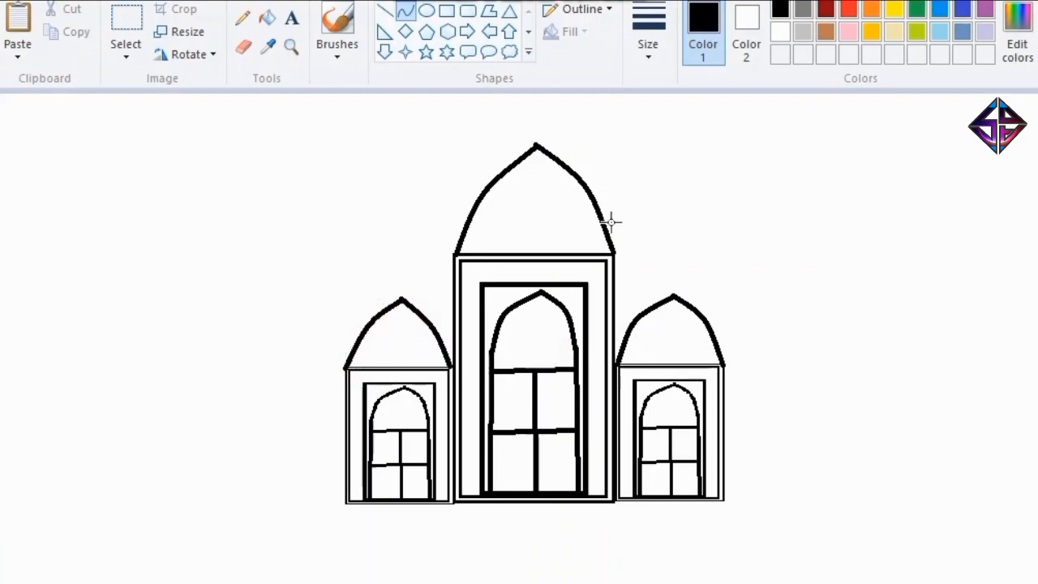
Draw one small diamond near the base of each side dome.
left_click(406, 30)
left_click_drag(388, 350, 407, 367)
left_click(647, 41)
left_click(660, 125)
left_click_drag(655, 343, 677, 365)
left_click(695, 362)
Draw a row of small diamonds along the base of the central dome, with a larger diamond in the middle.
left_click(505, 247)
left_click_drag(472, 241, 503, 255)
left_click(524, 249)
mouse_move(589, 239)
left_mouse_down()
mouse_move(603, 254)
mouse_move(570, 252)
left_mouse_up()
left_click(532, 232)
mouse_move(508, 241)
left_mouse_down()
mouse_move(548, 253)
mouse_move(538, 224)
left_mouse_up()
key("ctrl+z")
left_click(645, 218)
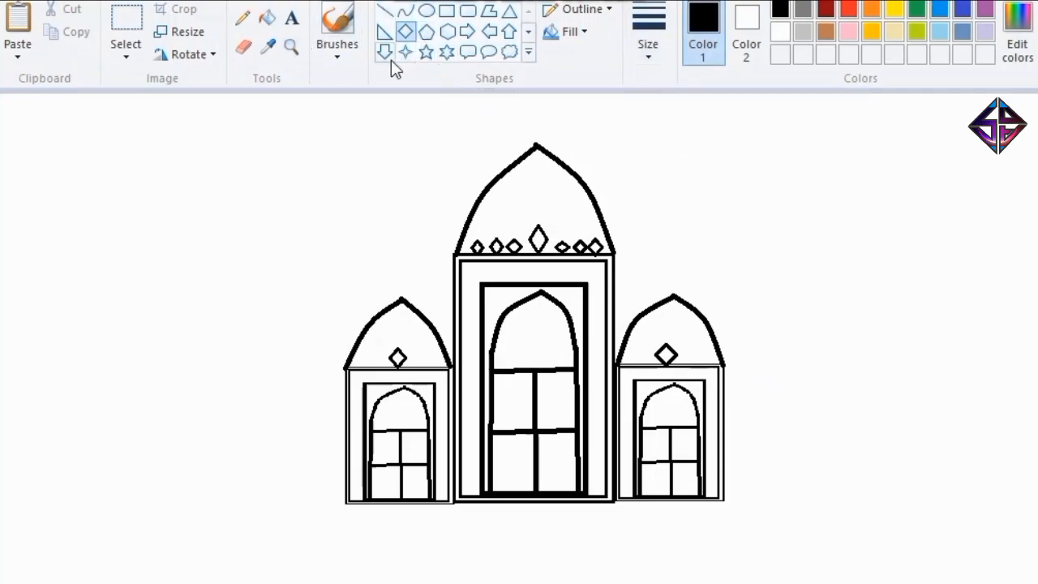
Draw a tall narrow rectangular tower against the right side block, rising to about the height of the central dome.
left_click(512, 35)
left_click(445, 12)
left_click_drag(739, 241, 816, 500)
left_click_drag(779, 241, 780, 180)
left_click_drag(762, 239, 748, 241)
left_click_drag(803, 341, 770, 346)
left_click_drag(747, 180, 748, 160)
left_click(821, 262)
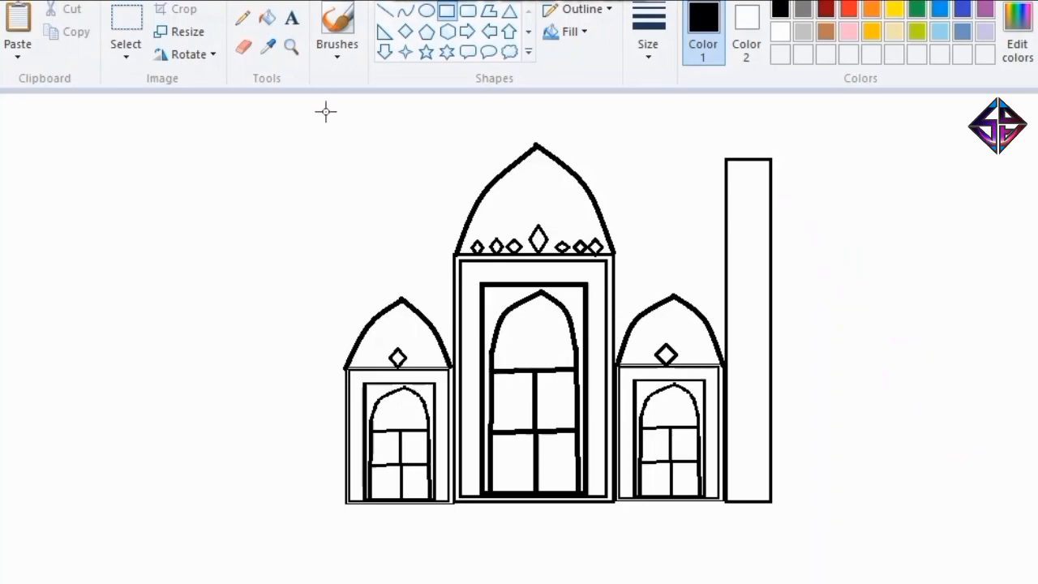
Draw a matching tall narrow rectangular tower against the left side block.
mouse_move(250, 185)
left_mouse_down()
mouse_move(308, 494)
mouse_move(288, 503)
left_mouse_up()
left_click_drag(273, 413, 330, 417)
left_click_drag(306, 348, 302, 348)
left_click_drag(326, 190, 326, 176)
left_click(139, 25)
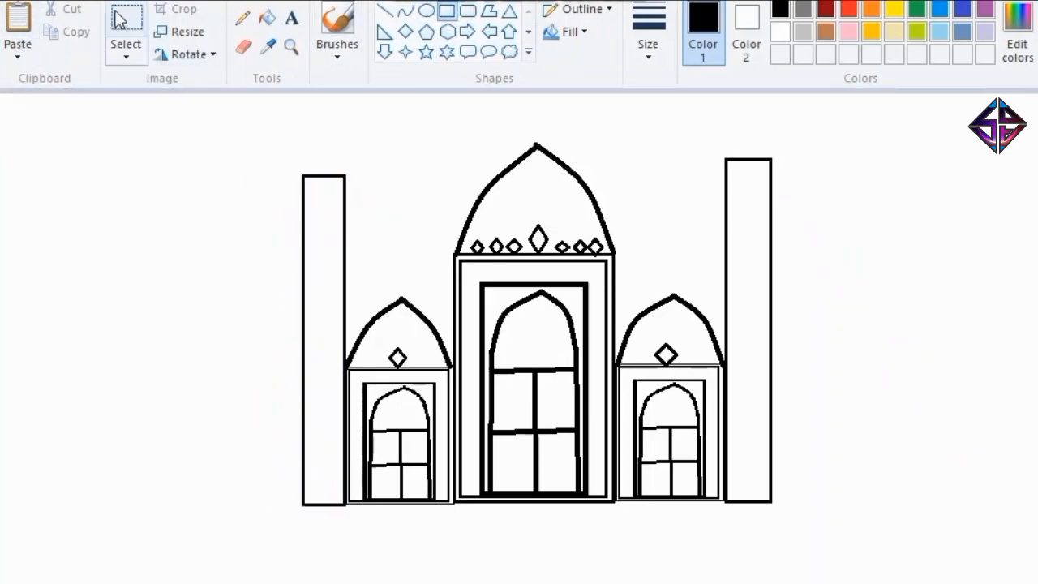
left_click_drag(351, 276, 456, 505)
key("Delete")
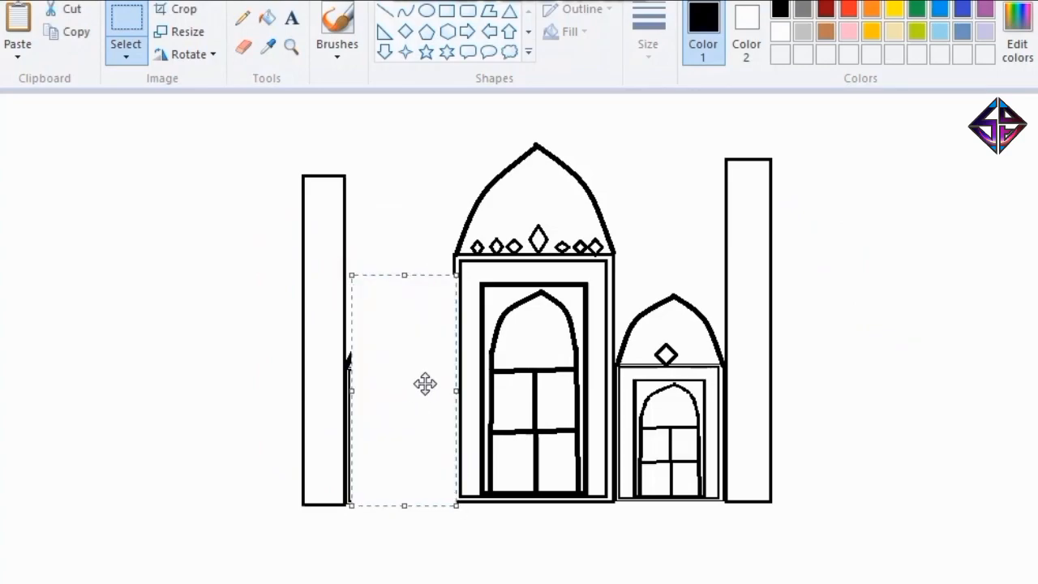
key("ctrl+z")
left_click_drag(448, 110, 617, 506)
left_click(664, 164)
left_click_drag(435, 132, 466, 233)
left_click(523, 122)
left_click_drag(447, 122, 617, 504)
left_click(448, 162)
key("ctrl+c")
key("ctrl+v")
left_click_drag(162, 107, 58, 359)
left_click_drag(29, 411, 203, 219)
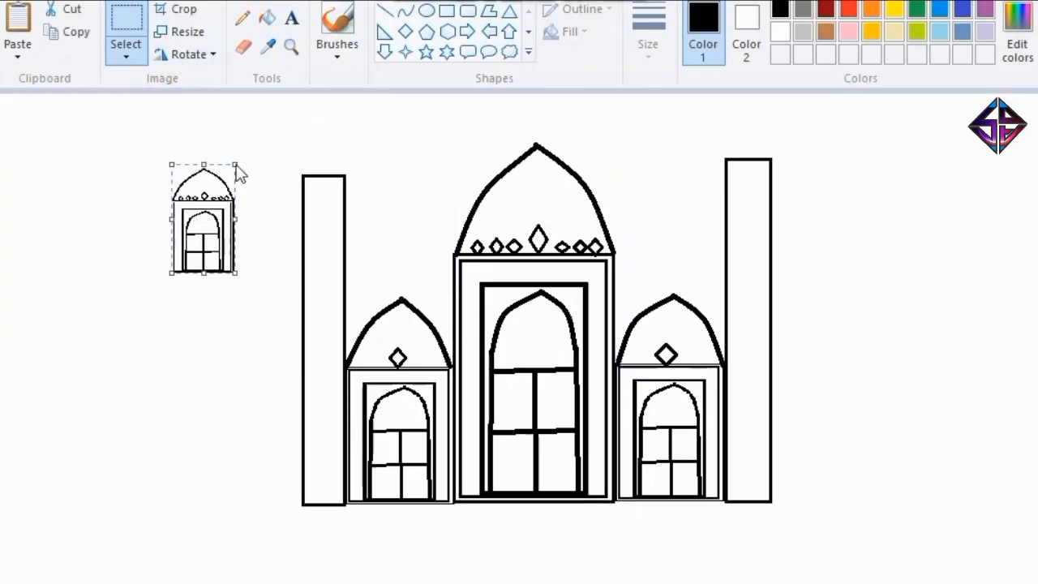
left_click_drag(235, 272, 220, 233)
left_click_drag(192, 199, 320, 150)
key("Delete")
key("ctrl+v")
left_click_drag(79, 463, 79, 260)
left_click_drag(160, 180, 97, 193)
left_click_drag(49, 260, 49, 202)
left_click_drag(97, 152, 312, 159)
left_click(403, 181)
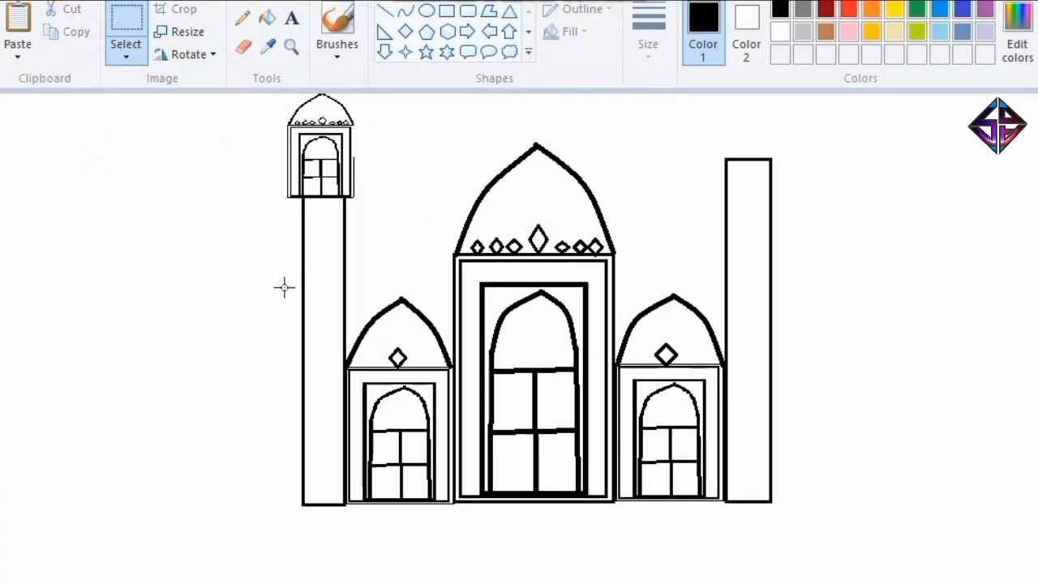
key("ctrl+z")
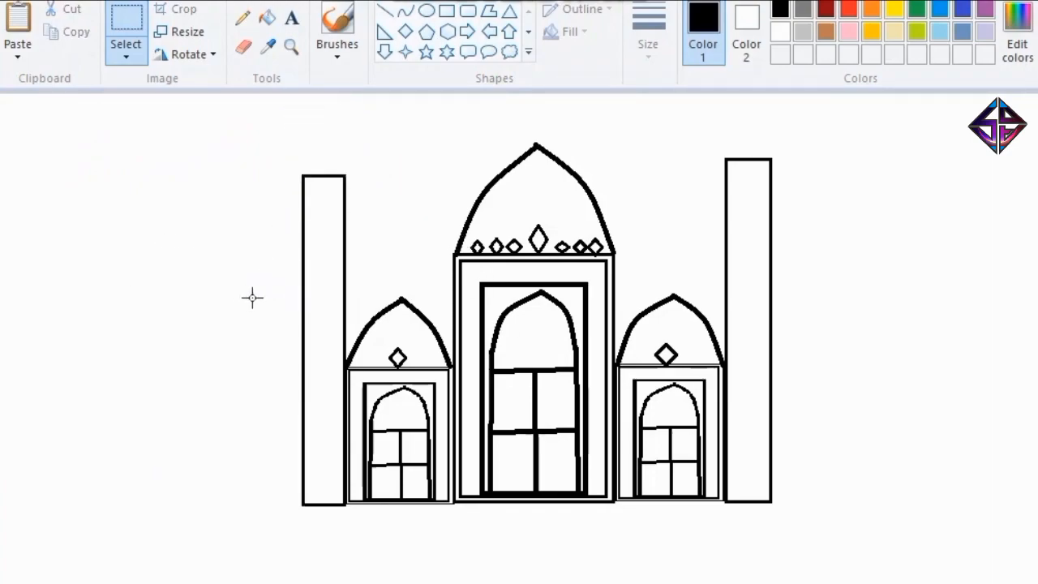
Cap the left and right towers with a pentagon slightly wider than each tower.
left_click(426, 31)
left_click_drag(295, 134, 353, 177)
mouse_move(720, 121)
left_mouse_down()
mouse_move(760, 167)
mouse_move(778, 169)
left_mouse_up()
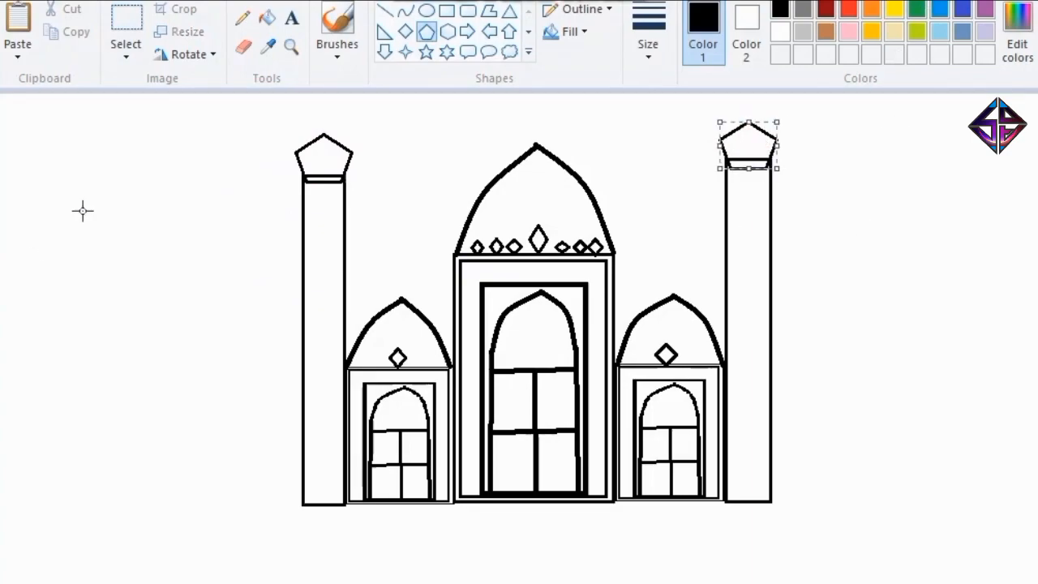
left_click(245, 160)
Draw a thin rounded-rectangle band across each tower below its pentagon cap.
left_click(468, 10)
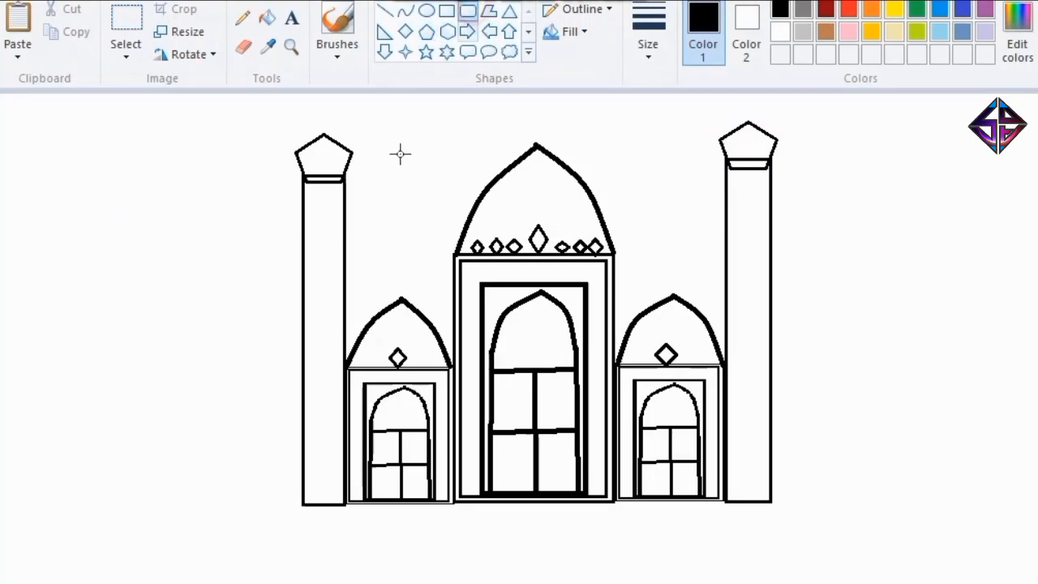
left_click_drag(293, 213, 354, 219)
left_click_drag(720, 209, 779, 213)
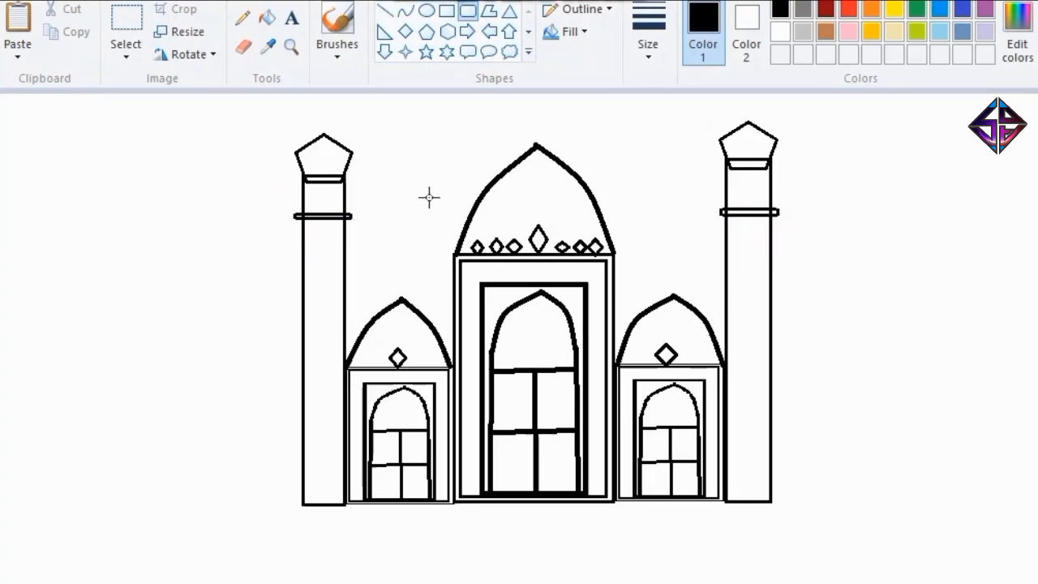
Draw two small hexagons side by side beneath the upper band of each tower.
left_click(447, 32)
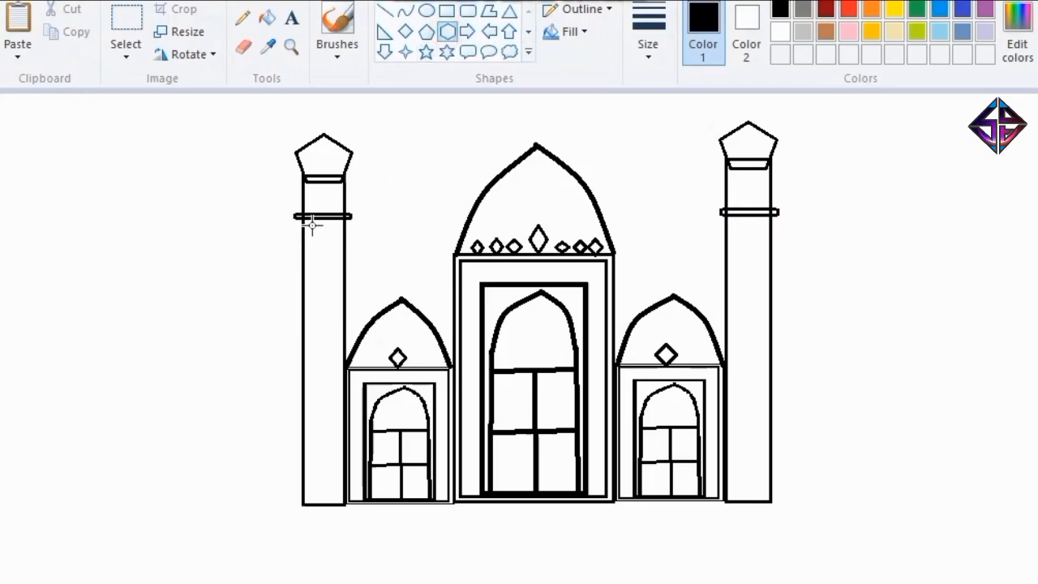
left_click_drag(309, 230, 319, 240)
left_click(367, 229)
left_click_drag(338, 238, 338, 238)
left_click(783, 230)
left_click_drag(730, 227, 754, 238)
key("ctrl+z")
left_click_drag(746, 235, 764, 237)
left_click(812, 243)
Draw two thin stacked rectangular bands across the middle of the left tower.
left_click(446, 12)
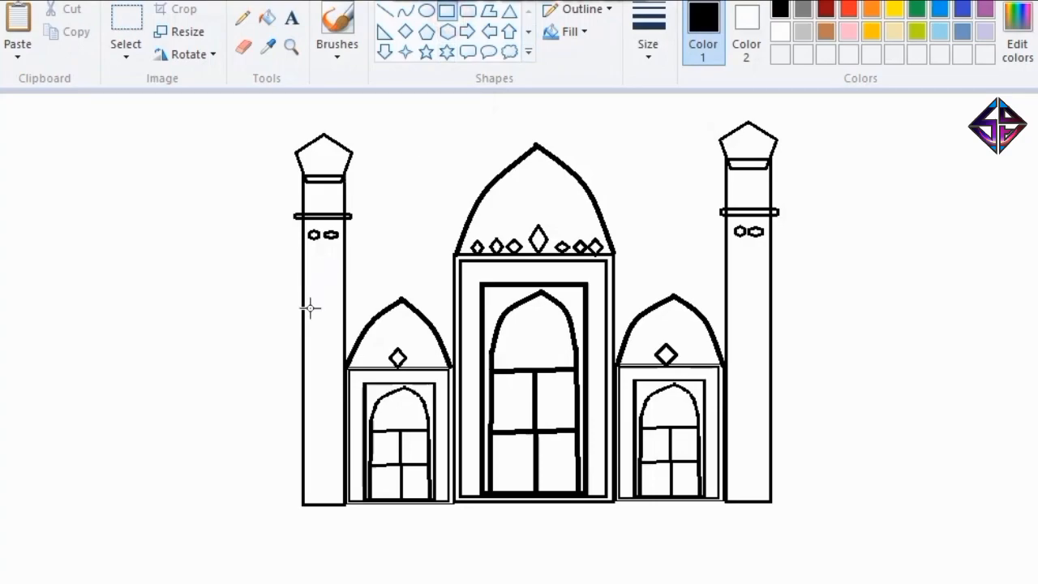
left_click_drag(296, 314, 362, 317)
left_click(388, 283)
left_click_drag(298, 316, 355, 323)
left_click(398, 288)
Draw two thin rectangular bands across the middle of the right tower, nudging the lower one up against the upper.
mouse_move(781, 317)
left_mouse_down()
mouse_move(772, 325)
mouse_move(788, 321)
mouse_move(788, 332)
mouse_move(775, 329)
left_mouse_up()
left_click(800, 335)
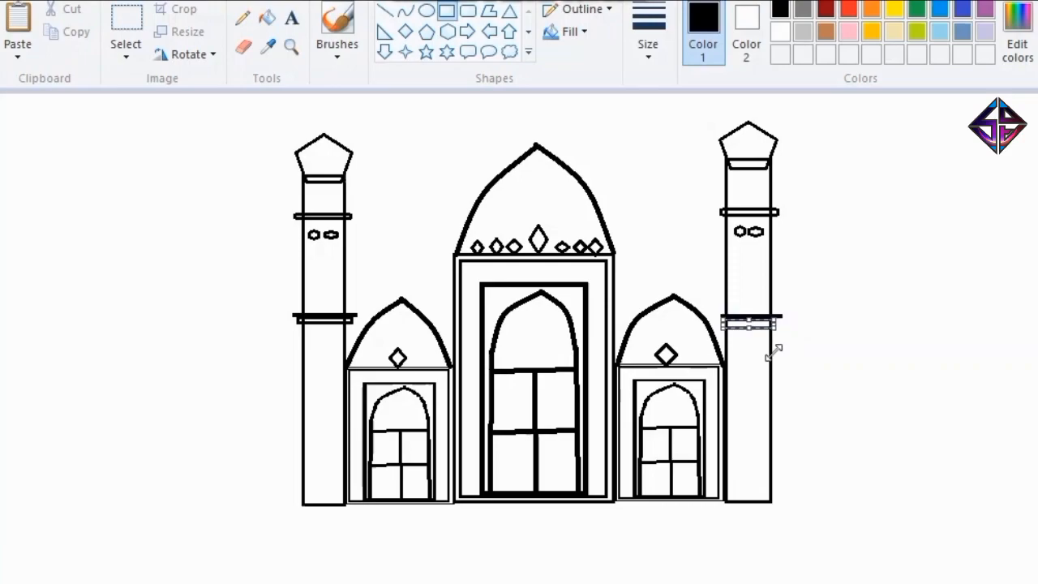
key("Delete")
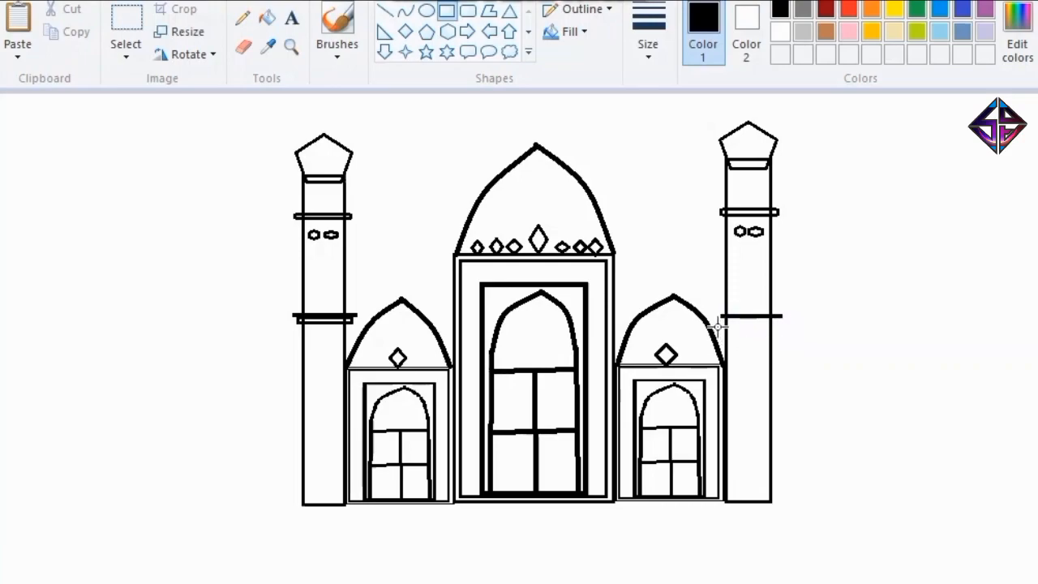
left_click_drag(720, 323, 779, 319)
key("Right")
key("Down")
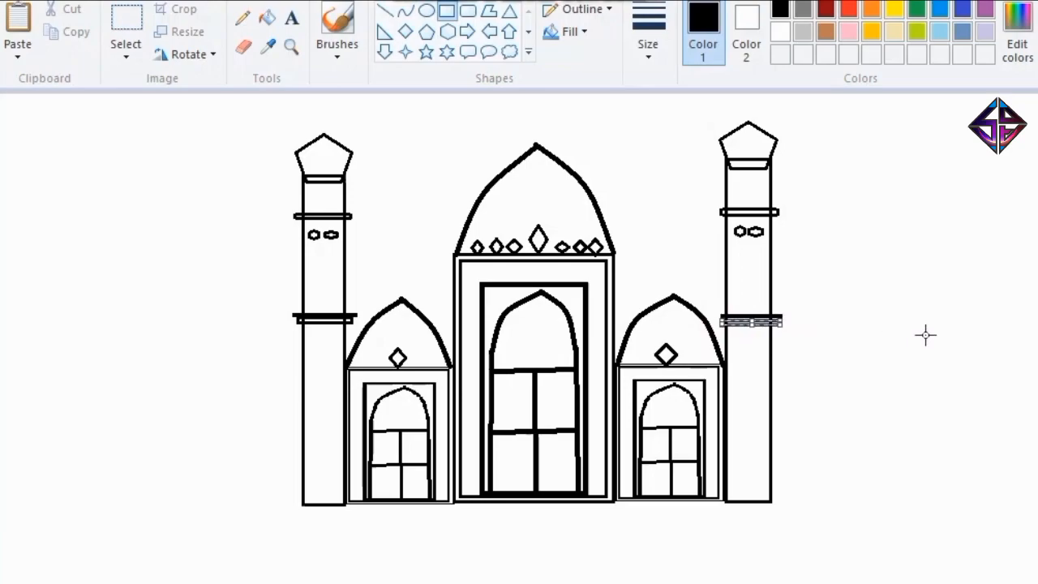
key("Up")
left_click(920, 333)
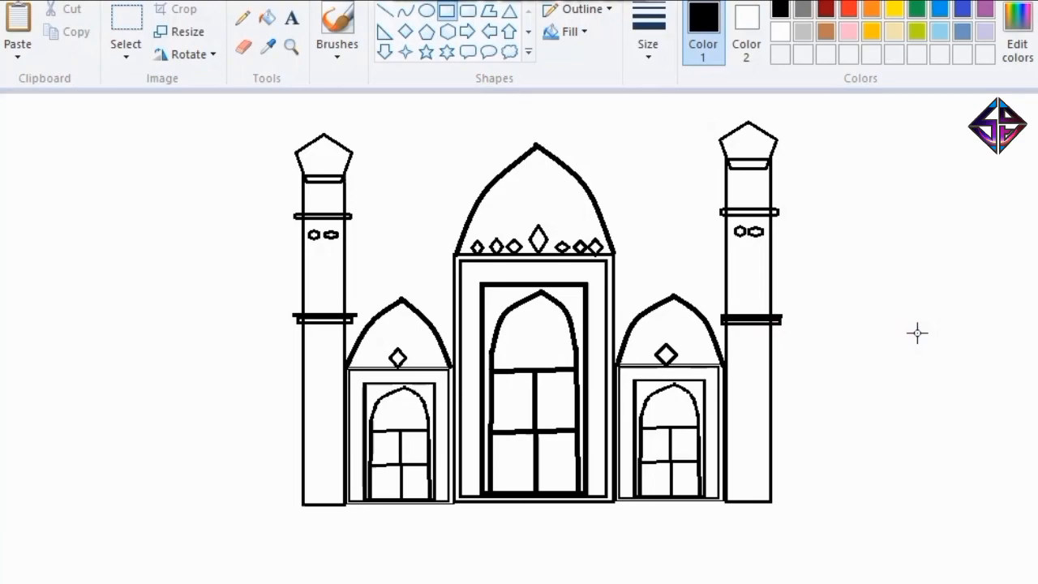
Draw a low rounded-rectangle annex at ground level on the outer side of each tower.
left_click(468, 10)
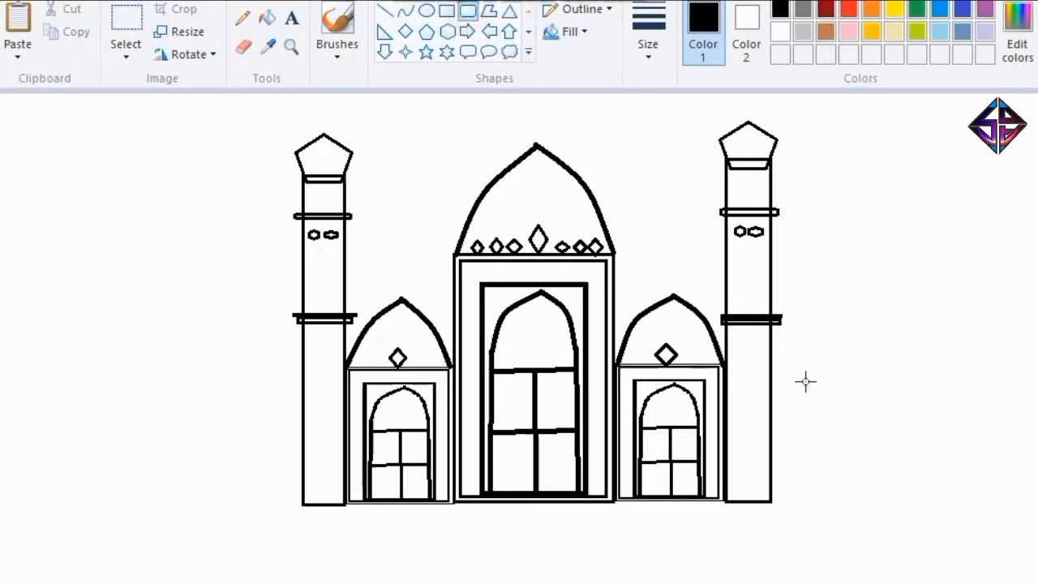
left_click_drag(771, 410, 897, 500)
left_click_drag(850, 466, 850, 468)
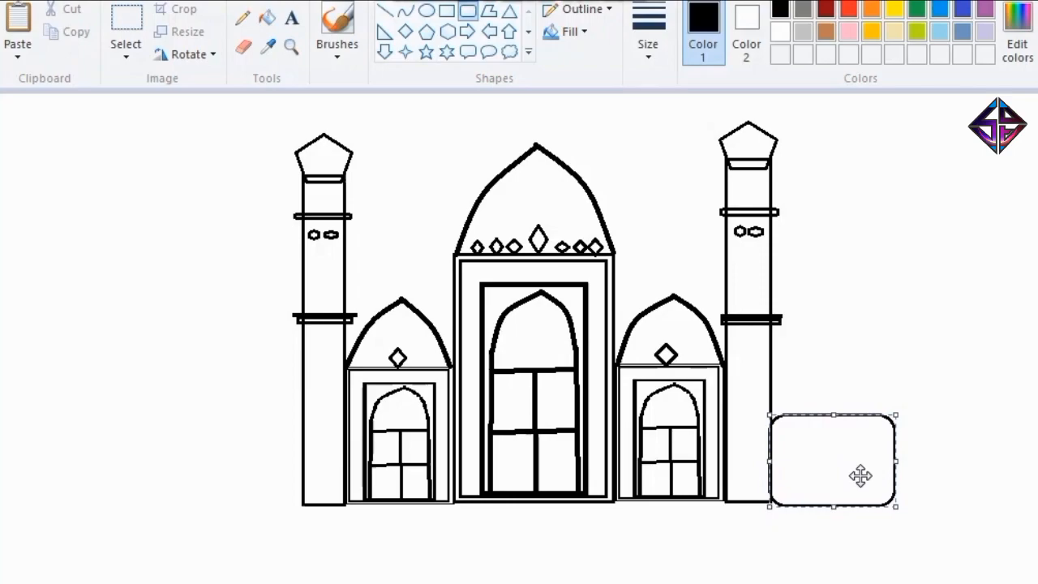
left_click_drag(180, 414, 300, 507)
mouse_move(178, 463)
left_mouse_down()
mouse_move(157, 463)
mouse_move(184, 473)
left_mouse_up()
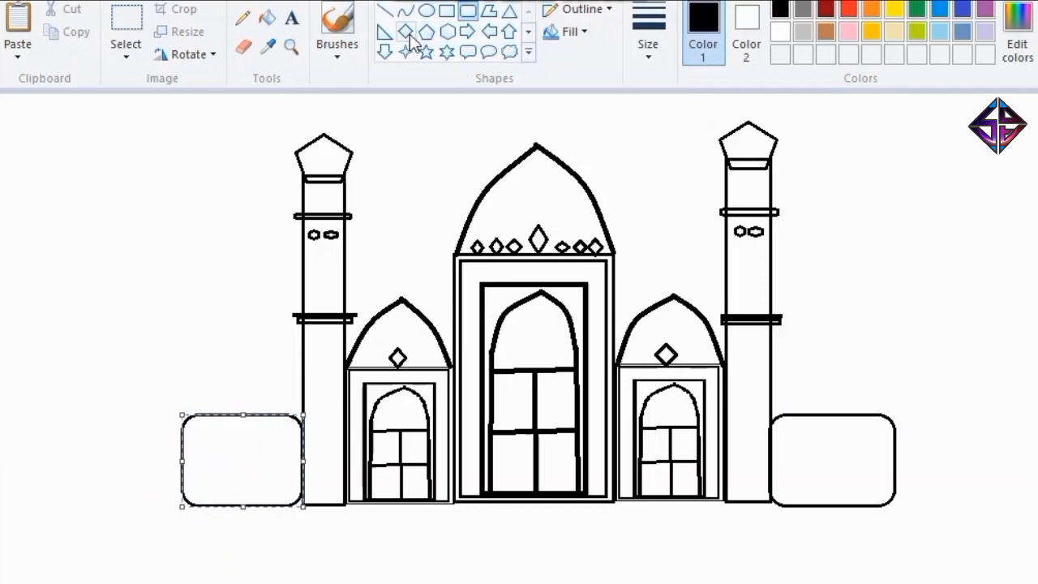
left_click(384, 52)
left_click_drag(174, 373, 289, 308)
key("Delete")
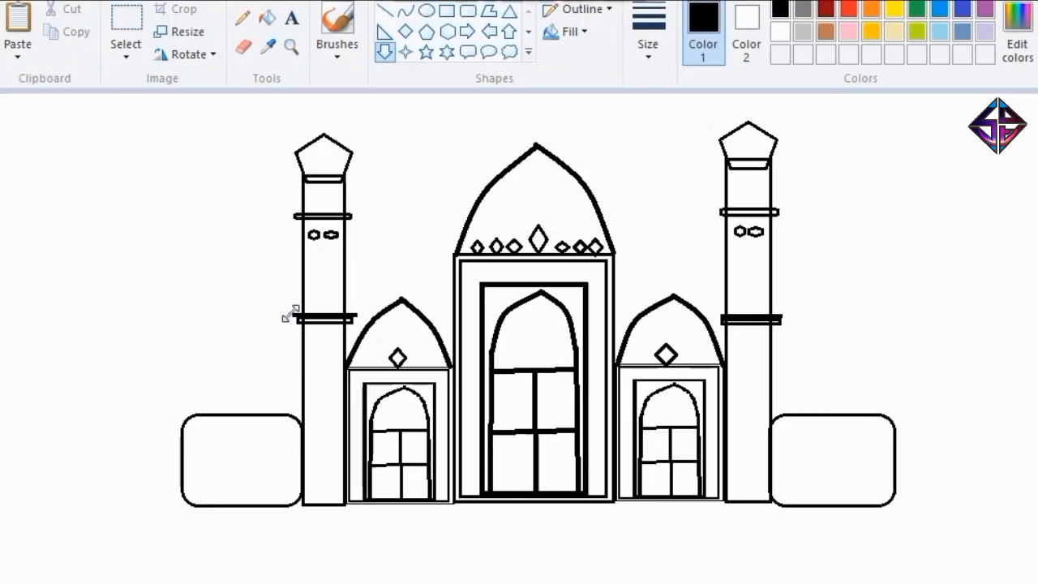
Draw a triangular roof on top of each annex, raising the right roof's peak slightly.
left_click(509, 10)
left_click_drag(186, 377, 302, 418)
left_click_drag(778, 379, 892, 418)
left_click_drag(890, 416, 889, 416)
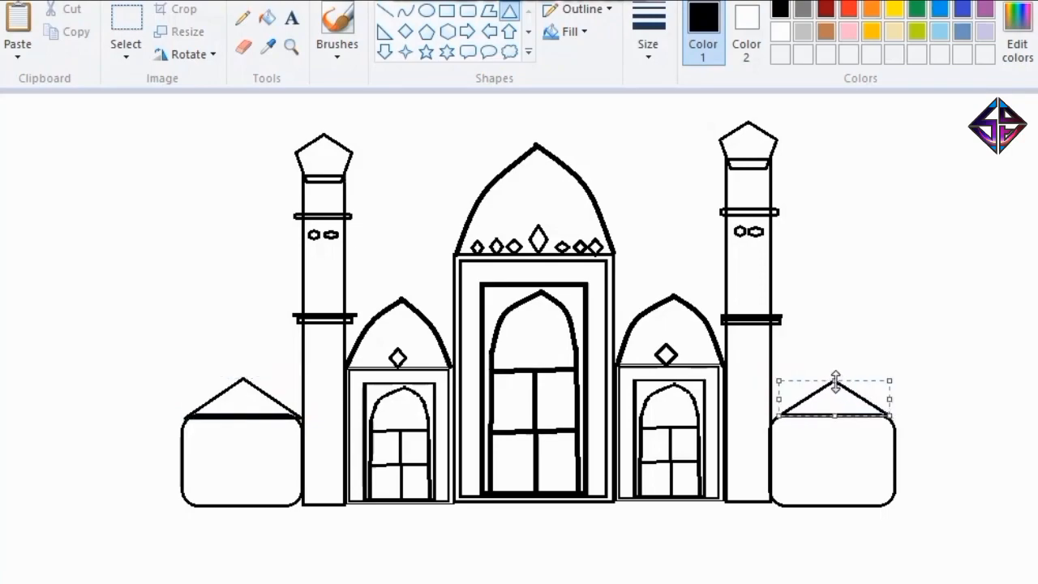
left_click_drag(834, 381, 833, 374)
left_click(927, 398)
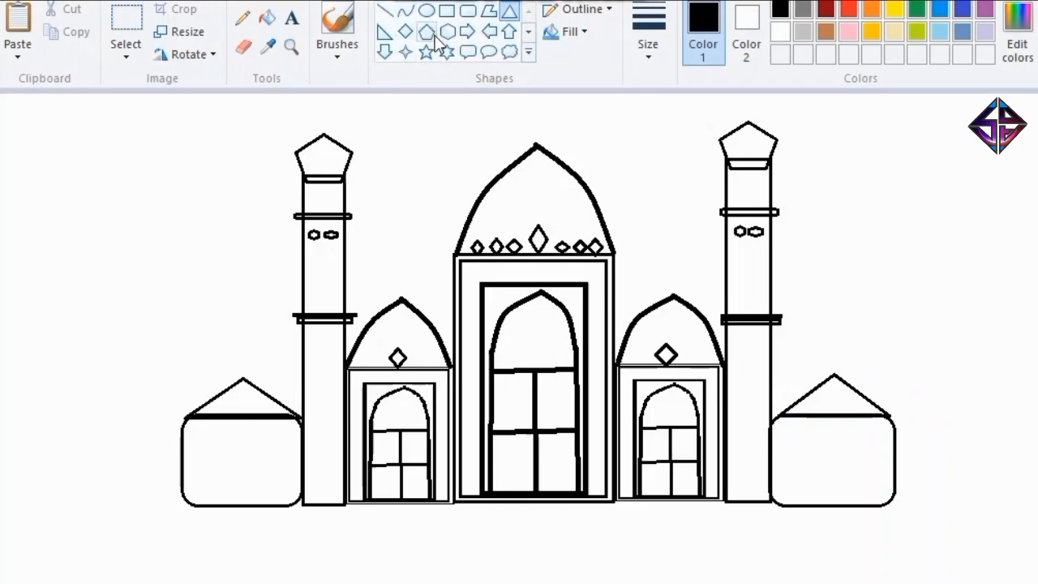
left_click(386, 51)
left_click_drag(192, 445, 204, 477)
key("ctrl+z")
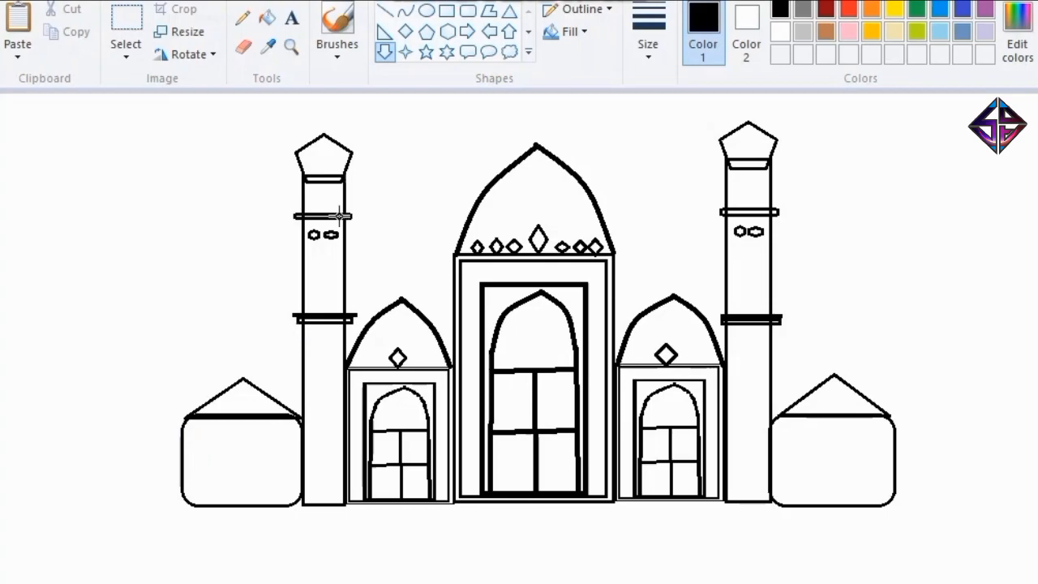
Draw a narrow upright rounded rectangle as a doorway at the left end of the left annex.
left_click(508, 31)
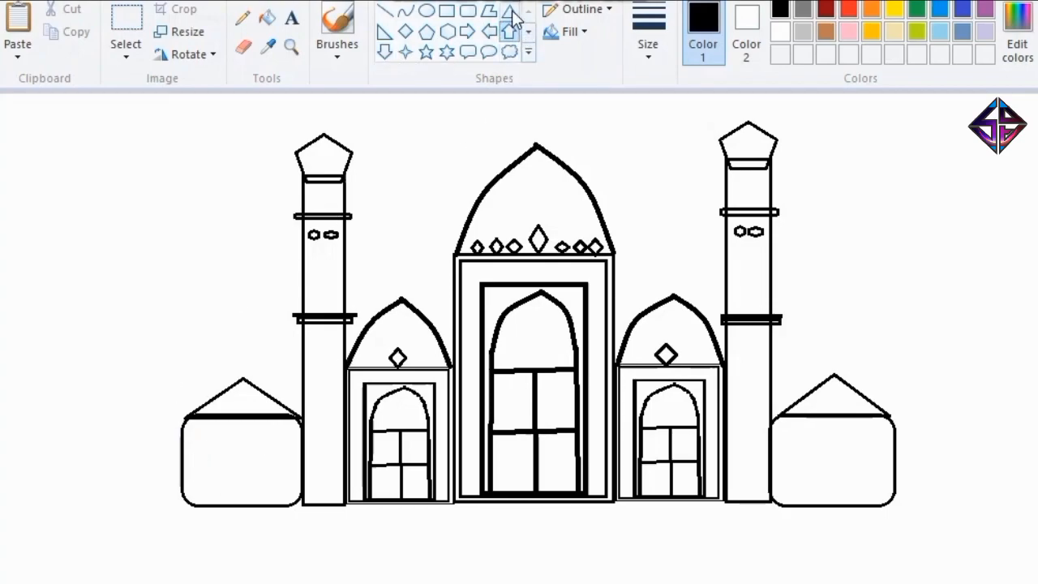
left_click(467, 10)
left_click_drag(191, 446, 213, 505)
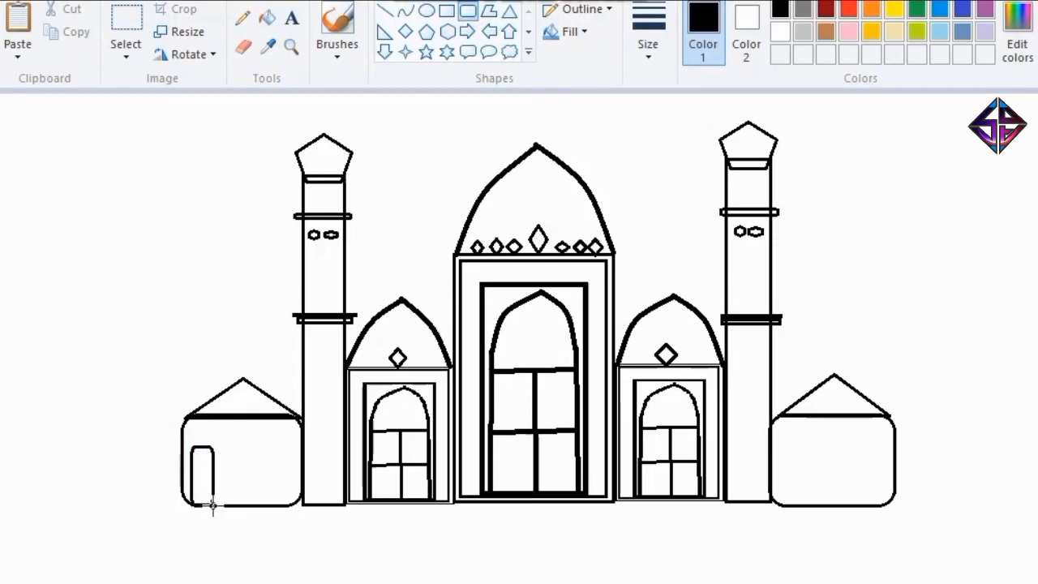
Draw two more narrow rounded-rectangle doorways in the left annex, raising the top edge of the rightmost one.
left_click_drag(230, 447, 250, 505)
left_click_drag(263, 450, 289, 505)
left_click_drag(278, 451, 274, 442)
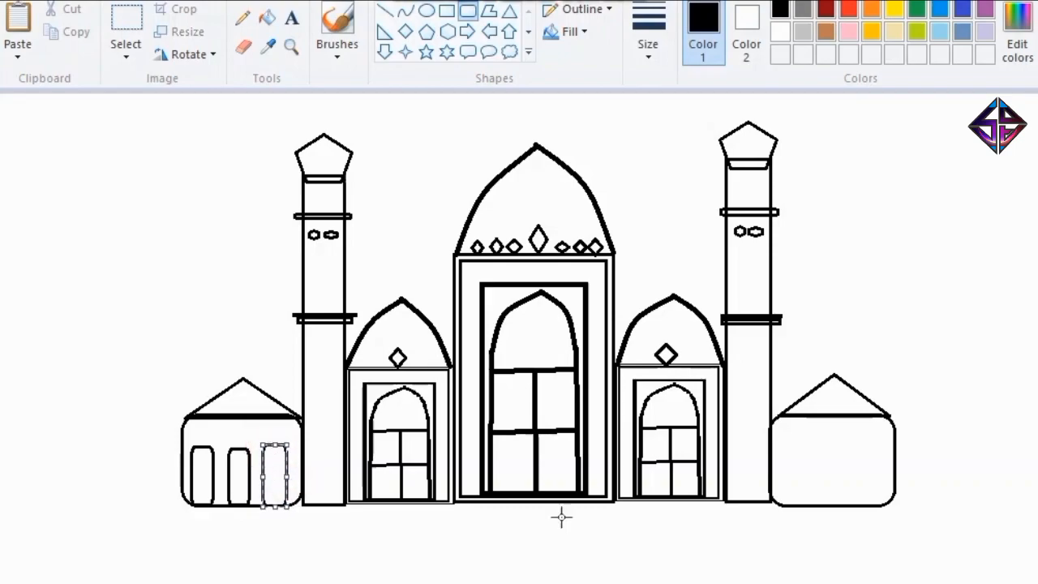
Draw three narrow upright rounded-rectangle doorways side by side in the right annex.
left_click_drag(780, 442, 805, 504)
left_click_drag(818, 442, 886, 504)
left_click(866, 460)
left_click(934, 411)
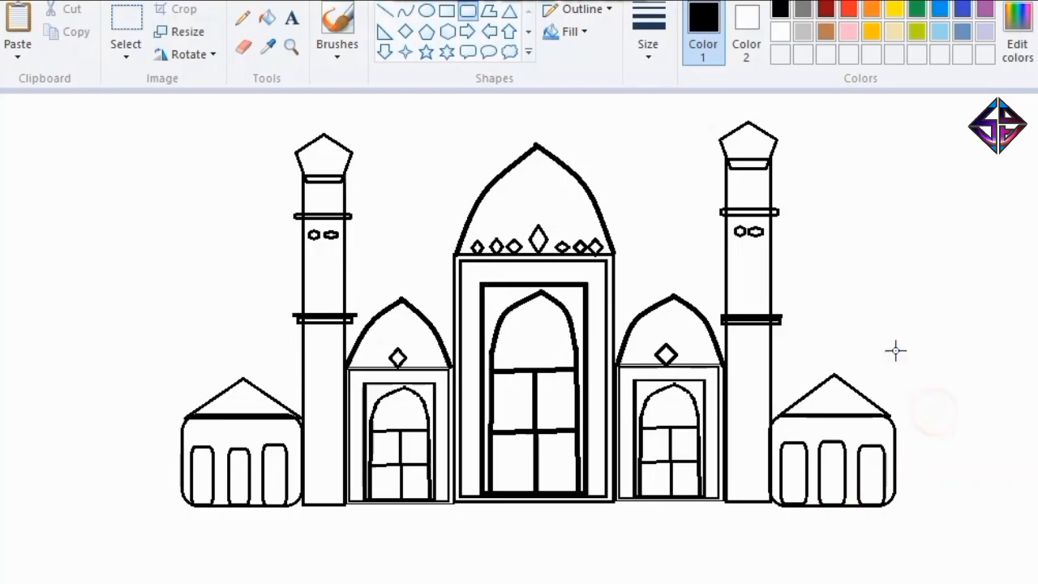
Draw a long thin rectangular step under the whole mosque and nudge it up against the building's base.
left_click(508, 10)
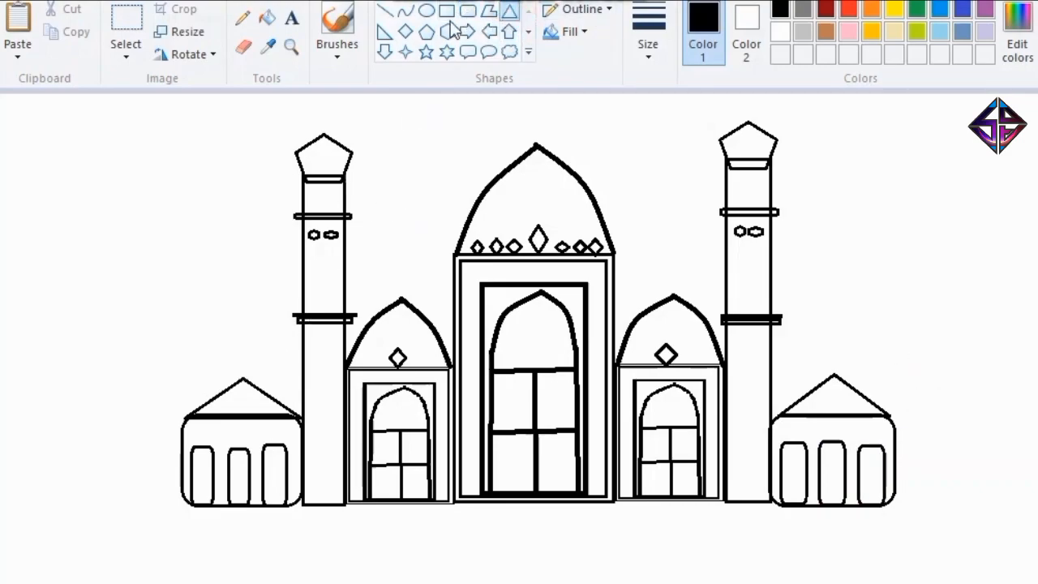
left_click(404, 31)
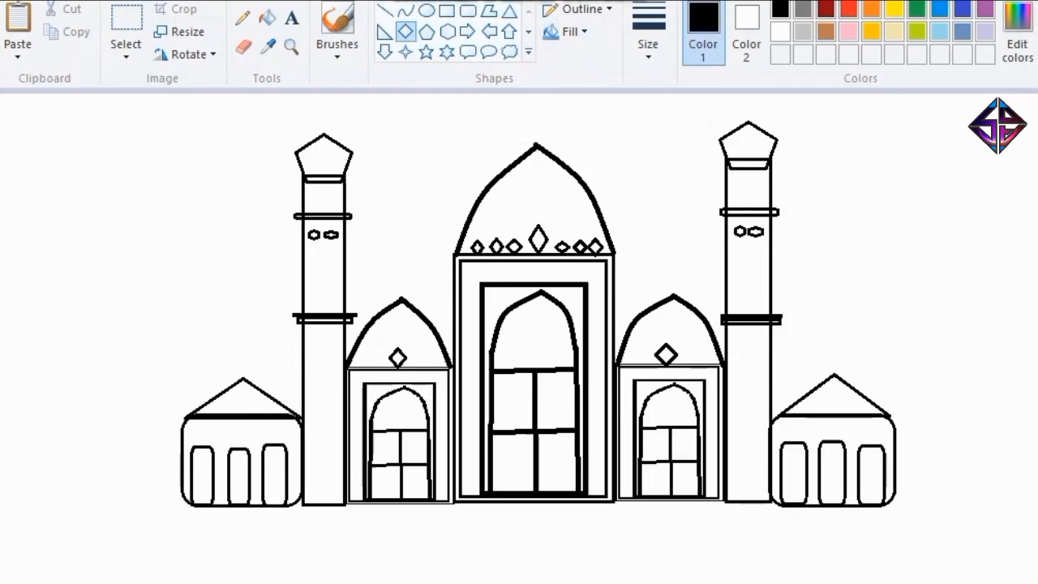
left_click(445, 11)
left_click_drag(167, 507, 909, 519)
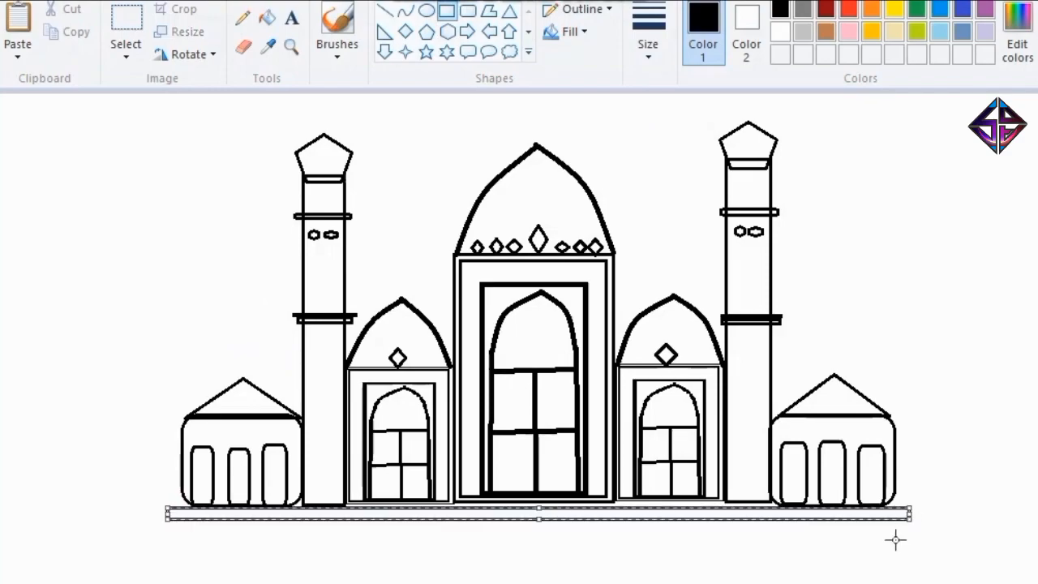
key("Up")
key("Up")
key("Up")
key("Up")
key("Up")
key("Up")
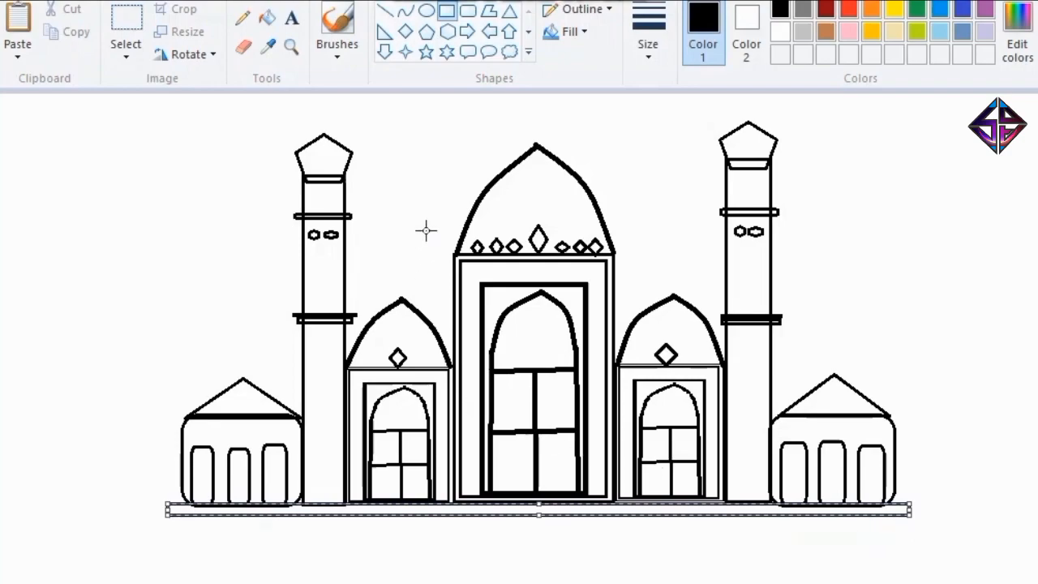
Draw three progressively wider thin steps below the first one, with a taller, widest base slab underneath.
left_click(178, 528)
mouse_move(233, 531)
left_mouse_down()
mouse_move(716, 538)
mouse_move(919, 528)
left_mouse_up()
left_click(667, 579)
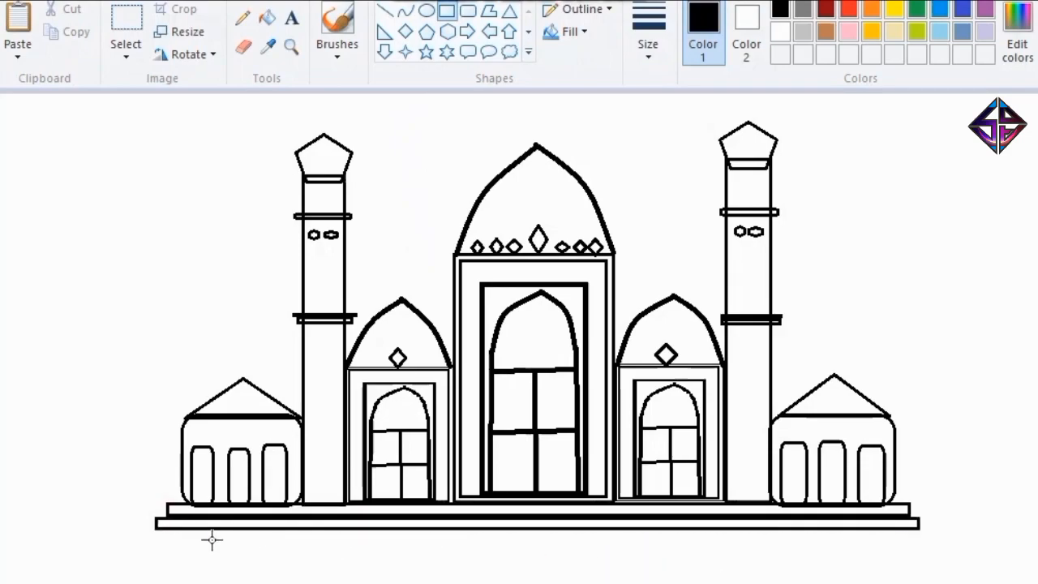
mouse_move(145, 531)
left_mouse_down()
mouse_move(343, 553)
mouse_move(927, 543)
left_mouse_up()
left_click(164, 573)
left_click_drag(111, 544, 945, 555)
left_click_drag(86, 550, 971, 577)
left_click(699, 505)
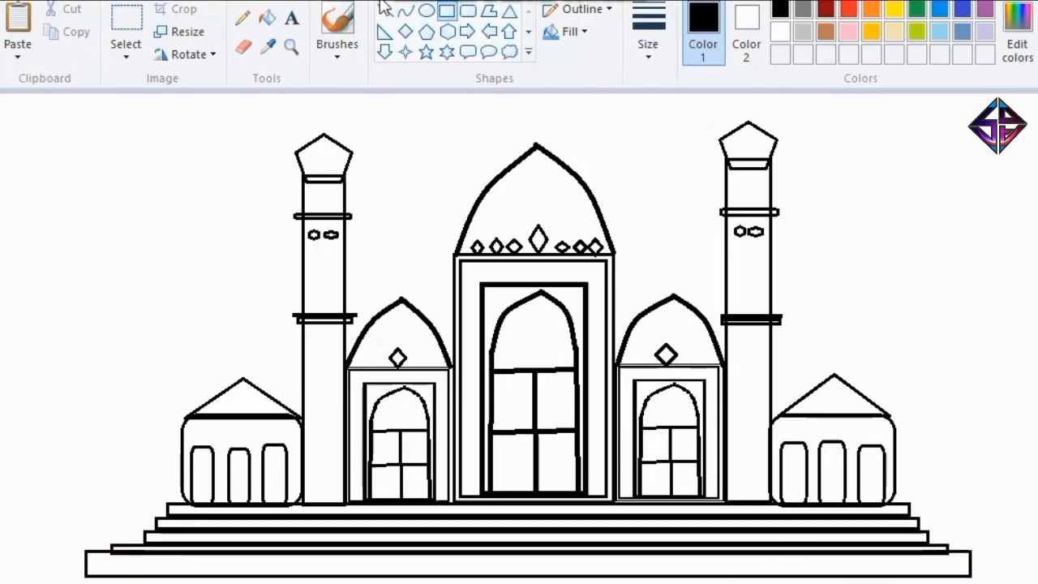
left_click(267, 17)
left_click(826, 9)
left_click(328, 145)
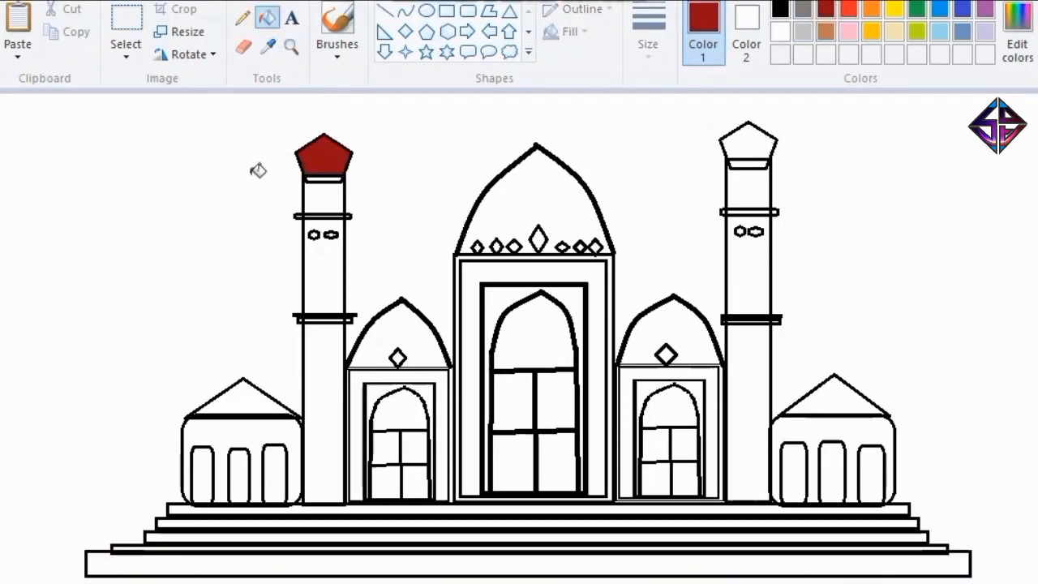
key("ctrl+z")
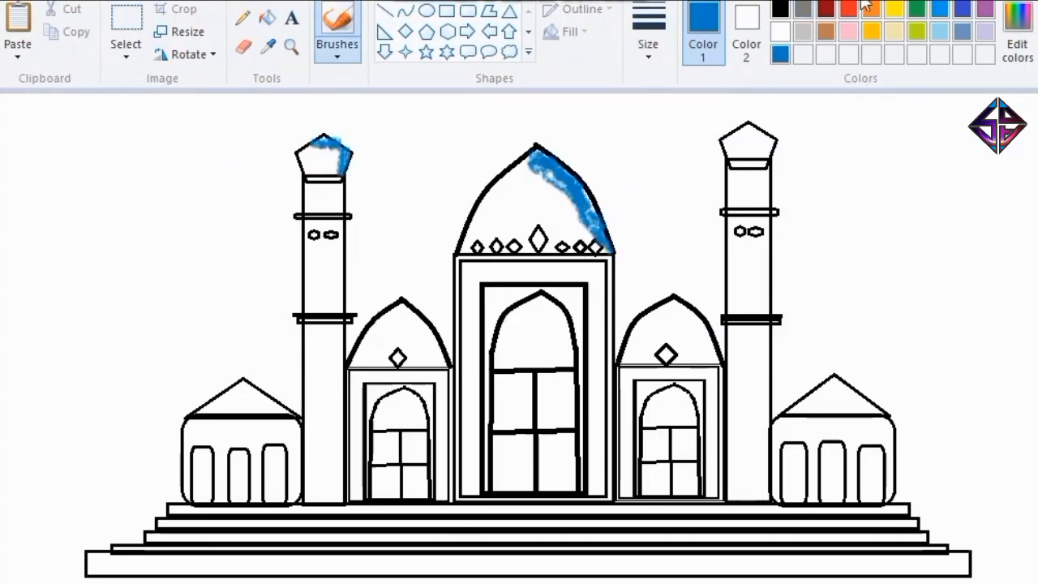
Brush blue shading over the right side of the tower caps, the three domes and both annex roofs.
left_click(747, 126)
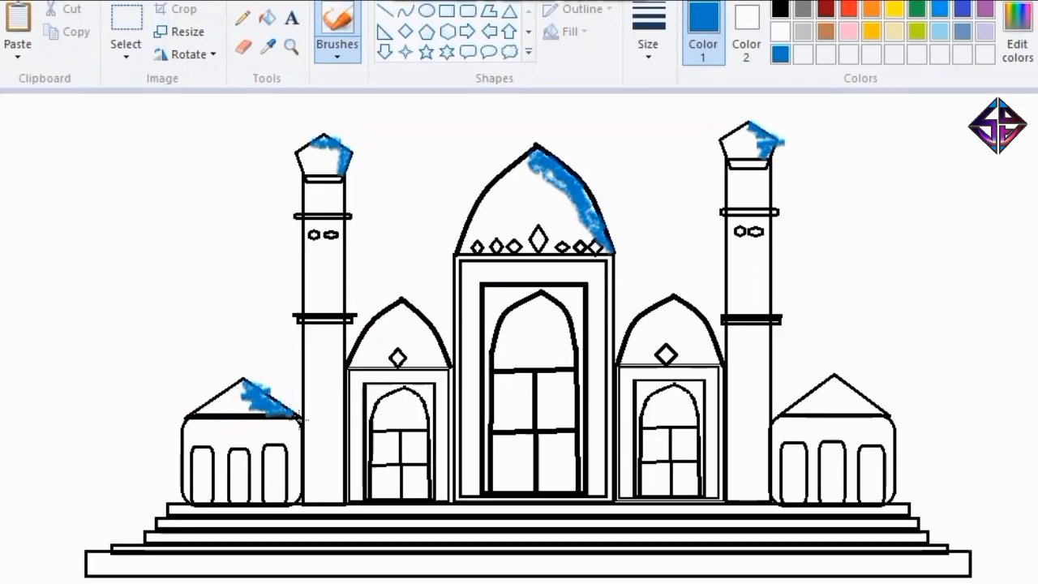
left_click_drag(835, 378, 888, 416)
mouse_move(401, 301)
left_mouse_down()
mouse_move(434, 337)
mouse_move(432, 351)
mouse_move(439, 345)
mouse_move(414, 355)
left_mouse_up()
mouse_move(564, 235)
left_mouse_down()
mouse_move(558, 193)
mouse_move(551, 243)
left_mouse_up()
mouse_move(675, 302)
left_mouse_down()
mouse_move(705, 353)
mouse_move(698, 361)
left_mouse_up()
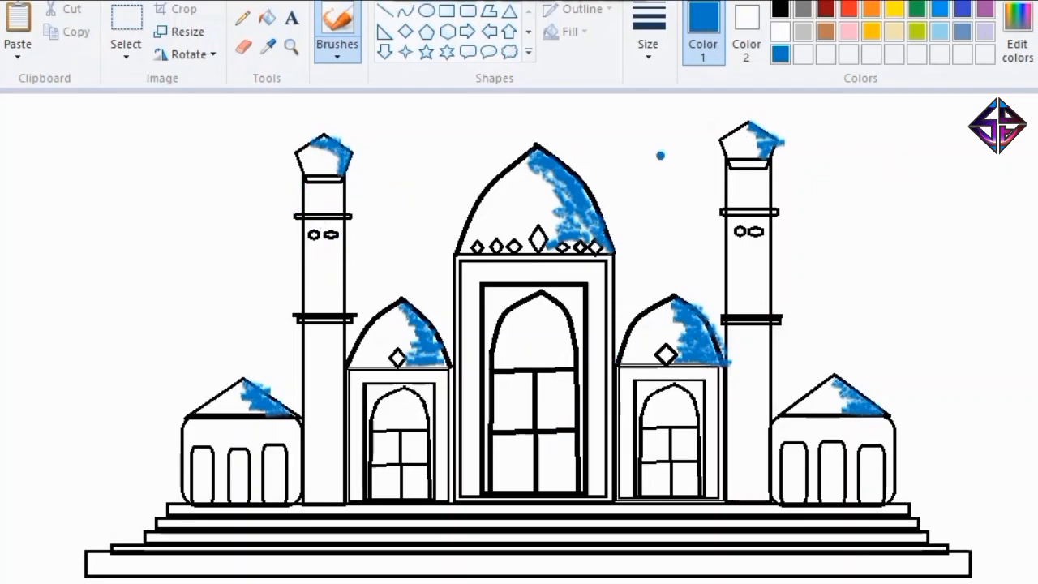
Mix a burnt-orange brush colour from orange with red 176, green 70 and blue 0.
left_click(871, 8)
left_click(1017, 41)
left_click(910, 328)
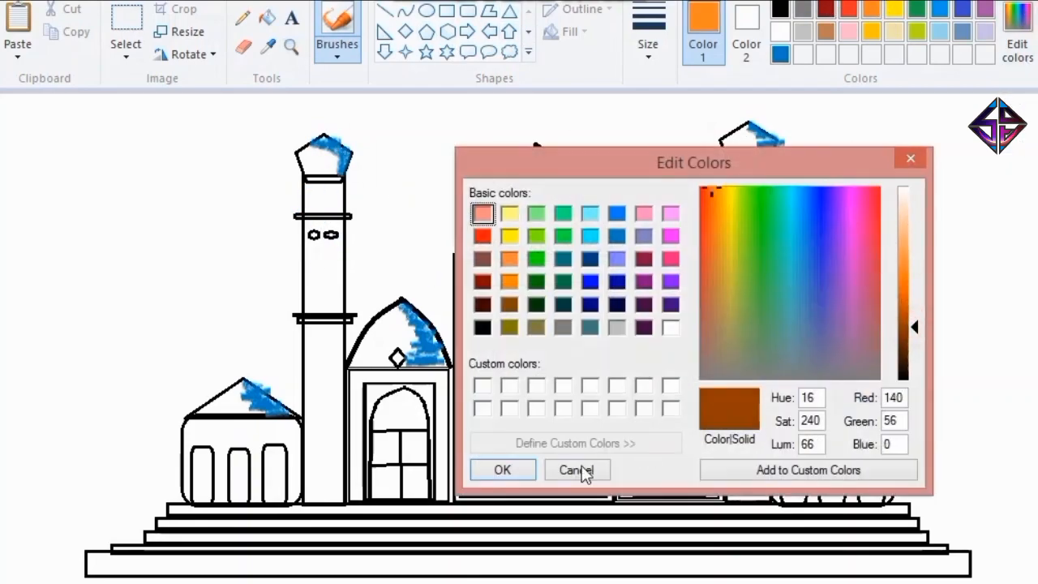
left_click(502, 470)
left_click(1018, 41)
left_click(910, 303)
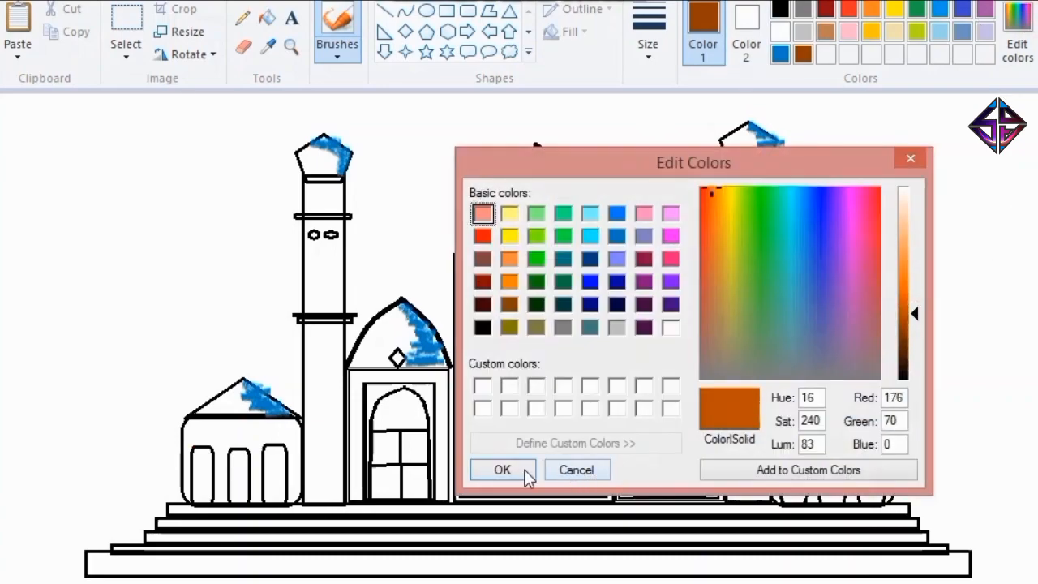
left_click(531, 475)
Brush burnt-orange shading into the three doorways of each annex, undoing the stray stroke on the right annex.
left_click_drag(197, 451, 200, 463)
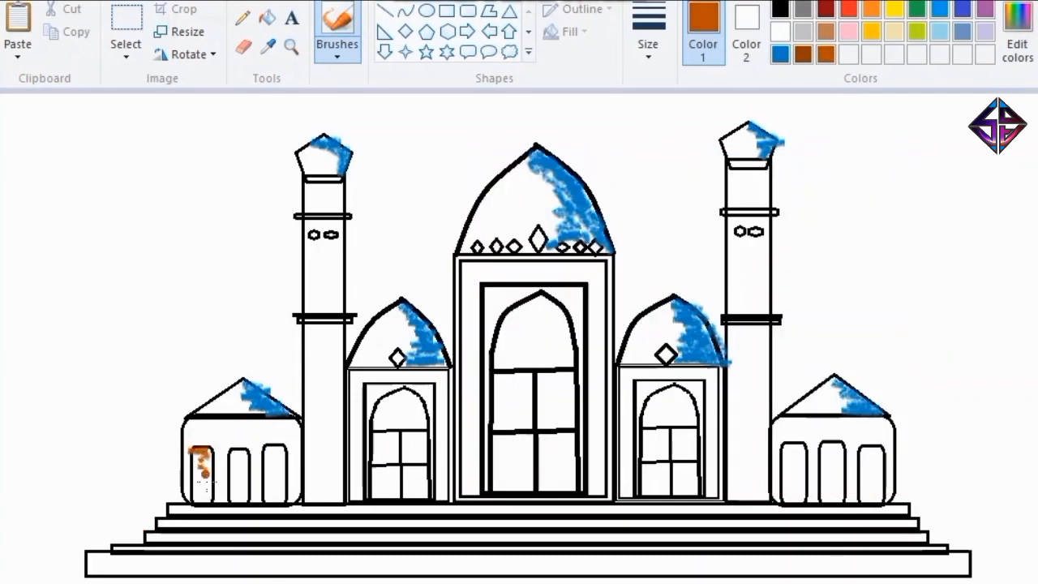
mouse_move(207, 502)
left_mouse_down()
mouse_move(244, 468)
mouse_move(241, 453)
mouse_move(246, 505)
mouse_move(247, 451)
left_mouse_up()
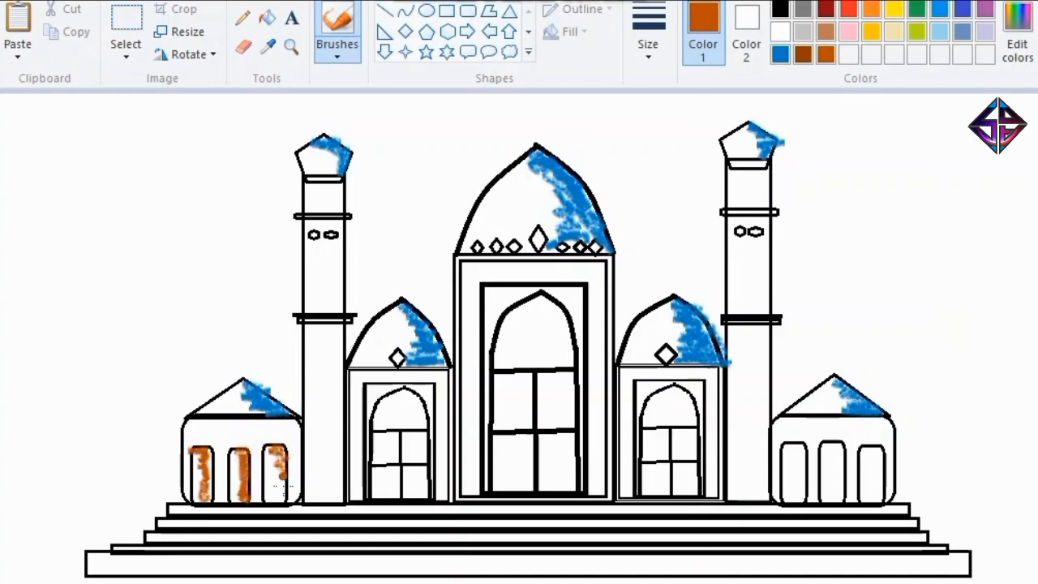
left_click_drag(282, 480, 274, 452)
mouse_move(803, 449)
left_mouse_down()
mouse_move(780, 460)
mouse_move(1037, 150)
left_mouse_up()
key("ctrl+z")
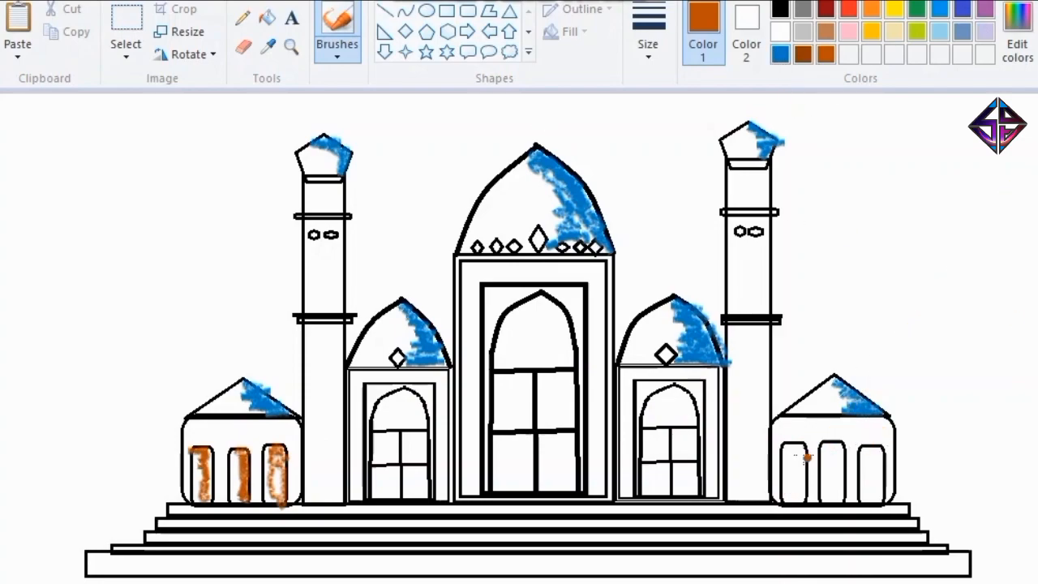
left_click_drag(805, 437, 798, 485)
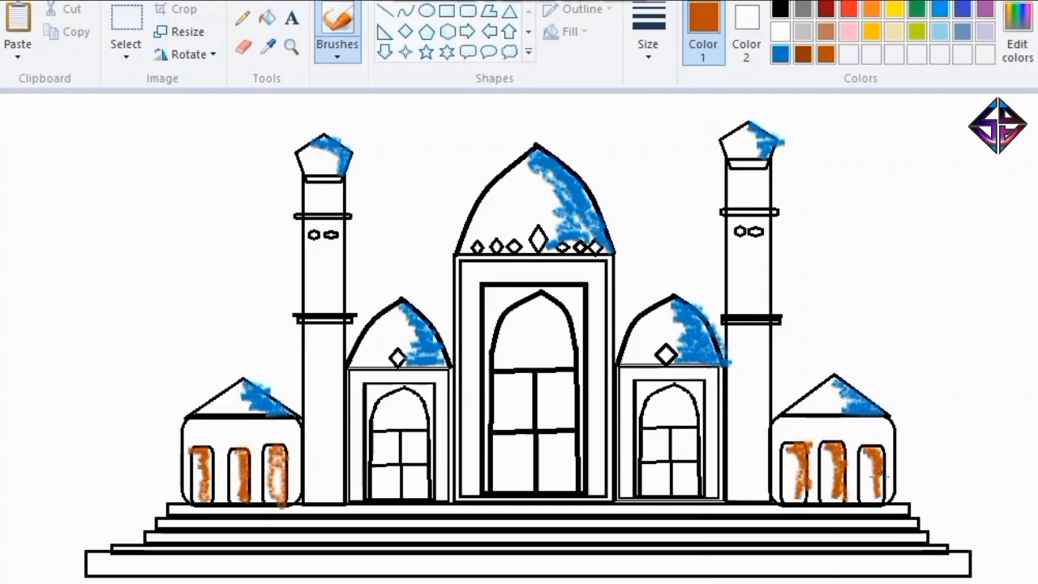
Brush burnt-orange shading into the four panes of each side building's arched window, undoing the misplaced stroke.
mouse_move(387, 452)
left_mouse_down()
mouse_move(381, 491)
mouse_move(361, 497)
left_mouse_up()
key("ctrl+z")
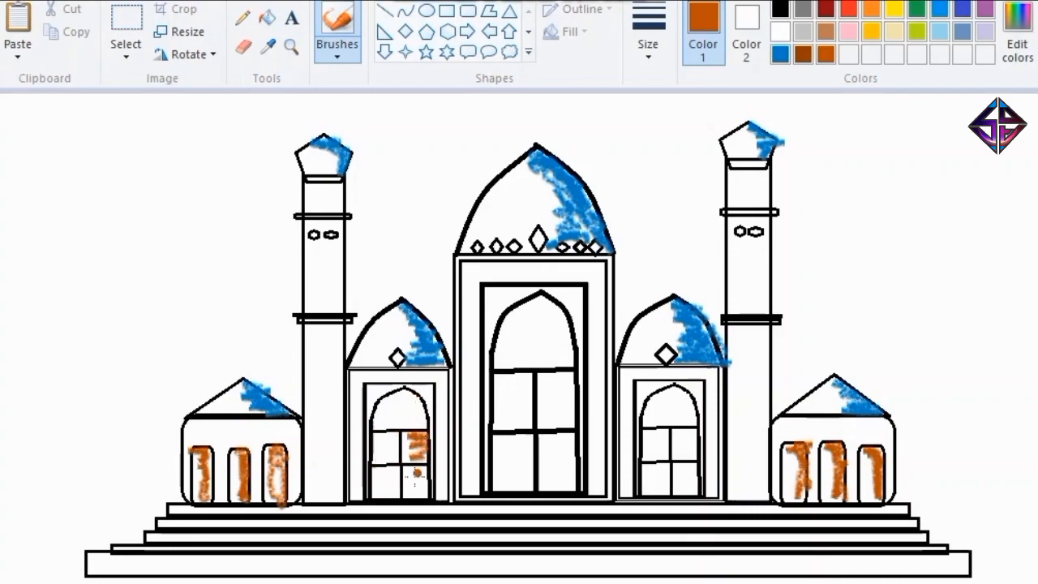
mouse_move(408, 478)
left_mouse_down()
mouse_move(358, 486)
mouse_move(385, 483)
mouse_move(377, 440)
left_mouse_up()
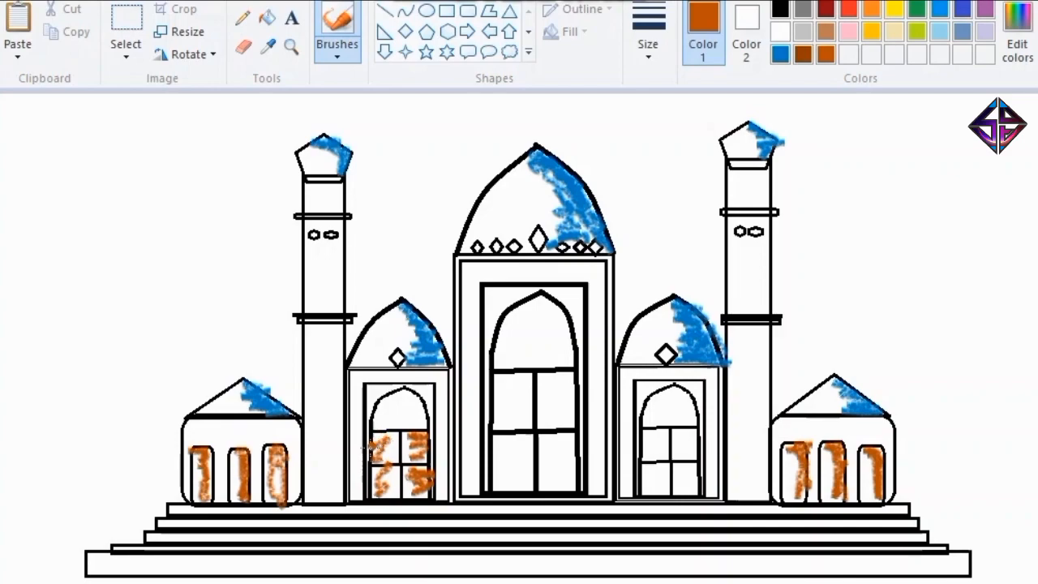
mouse_move(643, 433)
left_mouse_down()
mouse_move(665, 425)
mouse_move(646, 462)
mouse_move(655, 485)
left_mouse_up()
mouse_move(686, 438)
left_mouse_down()
mouse_move(665, 475)
mouse_move(691, 484)
left_mouse_up()
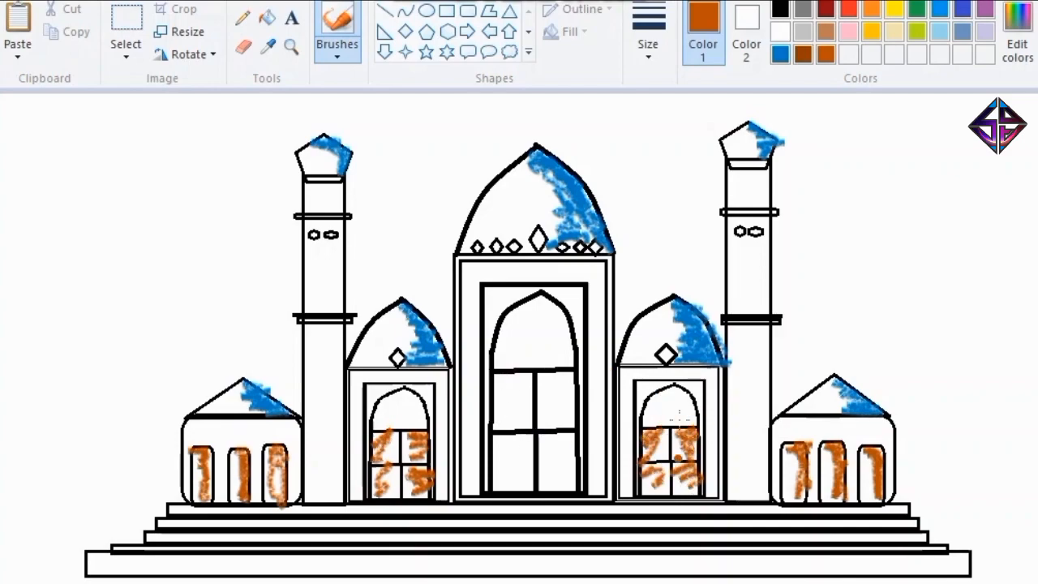
Brush dark gray shading over the shaft sections of both towers.
left_click(802, 32)
left_click(797, 9)
left_click_drag(321, 185, 339, 198)
mouse_move(326, 252)
left_mouse_down()
mouse_move(320, 274)
mouse_move(339, 287)
left_mouse_up()
mouse_move(323, 332)
left_mouse_down()
mouse_move(325, 383)
mouse_move(307, 409)
mouse_move(335, 410)
mouse_move(296, 448)
mouse_move(327, 425)
mouse_move(335, 444)
mouse_move(302, 482)
mouse_move(323, 494)
left_mouse_up()
mouse_move(760, 166)
left_mouse_down()
mouse_move(744, 185)
mouse_move(759, 207)
left_mouse_up()
mouse_move(742, 253)
left_mouse_down()
mouse_move(766, 251)
mouse_move(743, 293)
mouse_move(767, 302)
mouse_move(764, 332)
mouse_move(752, 347)
mouse_move(740, 333)
mouse_move(734, 387)
mouse_move(761, 381)
mouse_move(735, 411)
mouse_move(750, 413)
mouse_move(736, 450)
mouse_move(758, 409)
mouse_move(763, 427)
mouse_move(738, 464)
mouse_move(755, 487)
left_mouse_up()
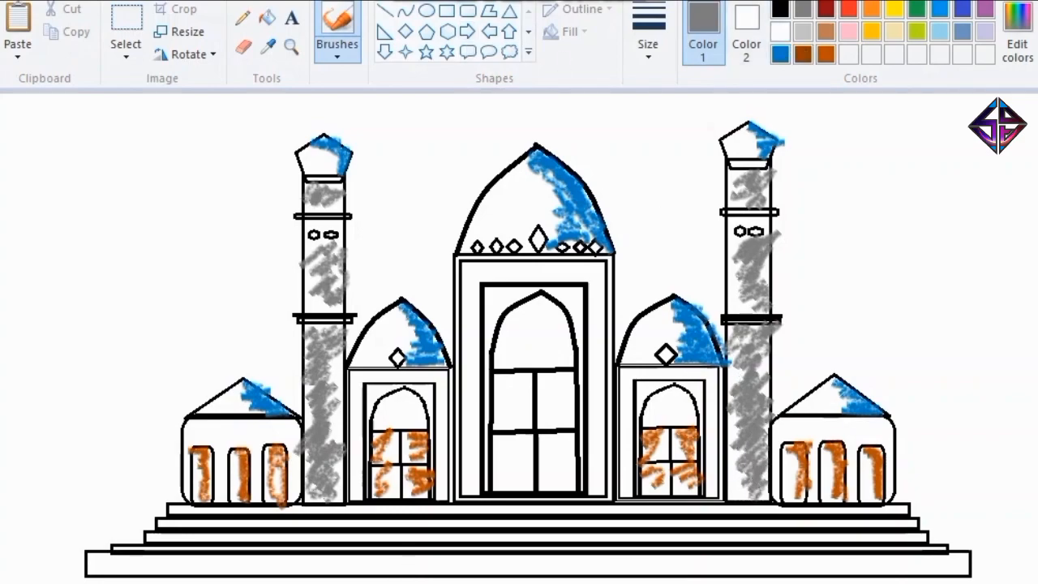
Brush dark gray shading across the steps and base slab and down both sides of the central building's frame.
mouse_move(183, 513)
left_mouse_down()
mouse_move(673, 515)
mouse_move(243, 564)
mouse_move(943, 563)
mouse_move(608, 568)
mouse_move(304, 523)
mouse_move(559, 509)
mouse_move(509, 540)
mouse_move(154, 545)
mouse_move(799, 504)
left_mouse_up()
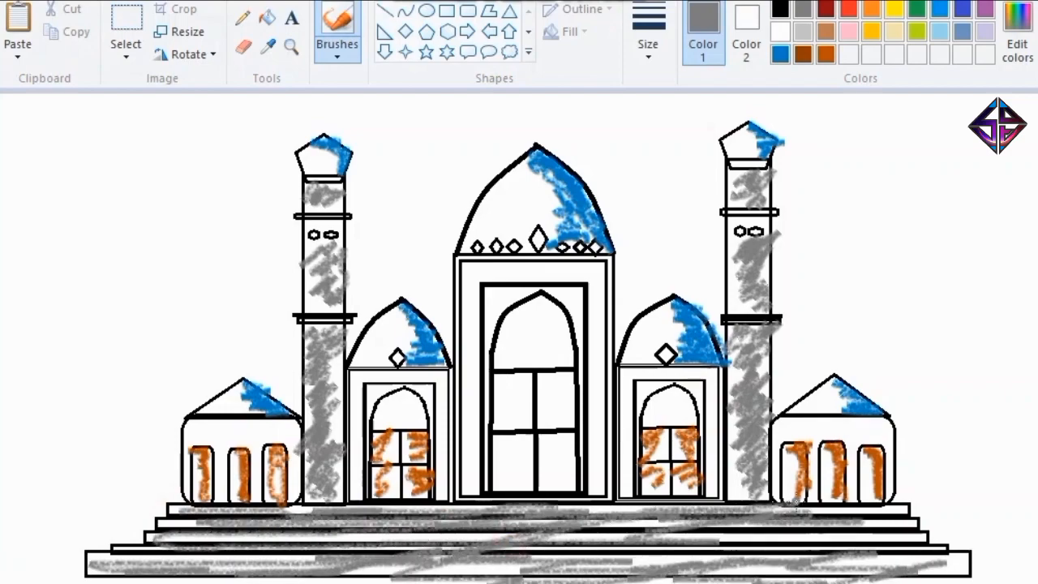
left_click_drag(469, 260, 469, 458)
mouse_move(595, 268)
left_mouse_down()
mouse_move(587, 331)
mouse_move(601, 391)
mouse_move(596, 448)
mouse_move(612, 477)
left_mouse_up()
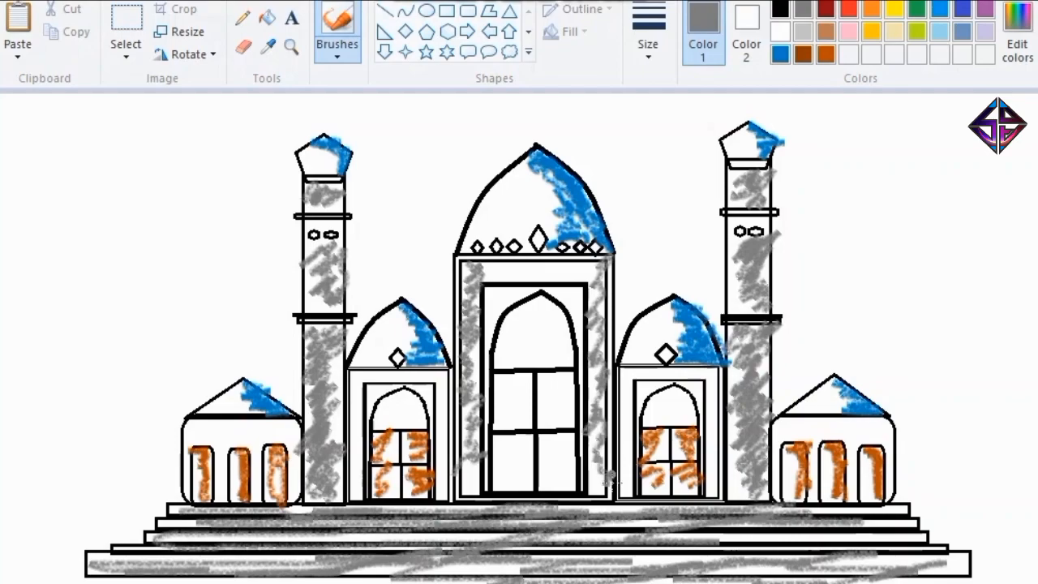
Mix a darker gold colour and brush it into the four panes of the central arched window.
left_click(873, 34)
left_click(1007, 32)
mouse_move(911, 287)
left_mouse_down()
mouse_move(909, 310)
mouse_move(910, 300)
left_mouse_up()
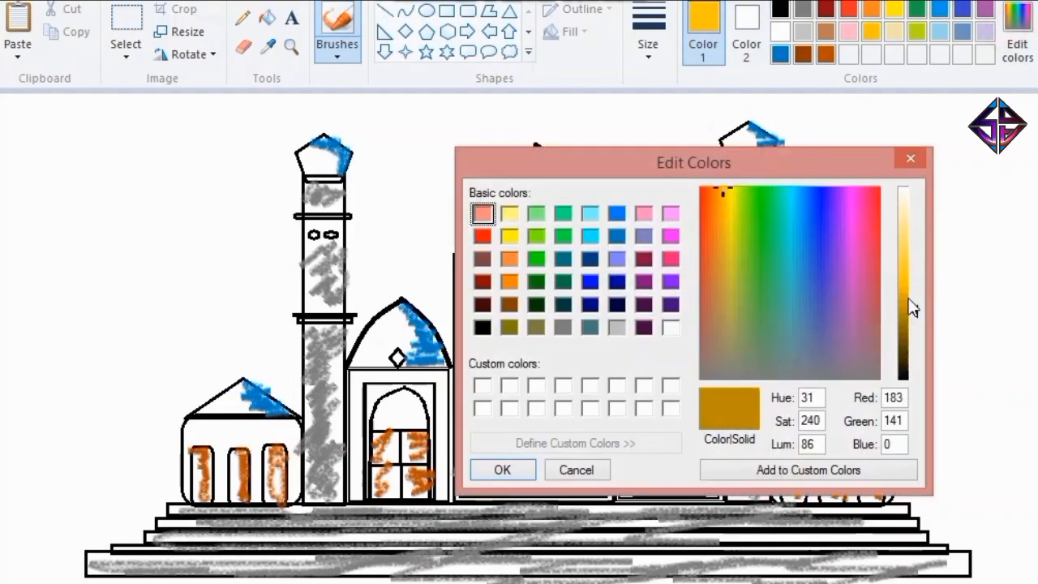
left_click(502, 469)
mouse_move(504, 382)
left_mouse_down()
mouse_move(501, 445)
mouse_move(523, 483)
left_mouse_up()
mouse_move(568, 381)
left_mouse_down()
mouse_move(540, 377)
mouse_move(562, 459)
mouse_move(578, 451)
mouse_move(562, 456)
mouse_move(575, 479)
left_mouse_up()
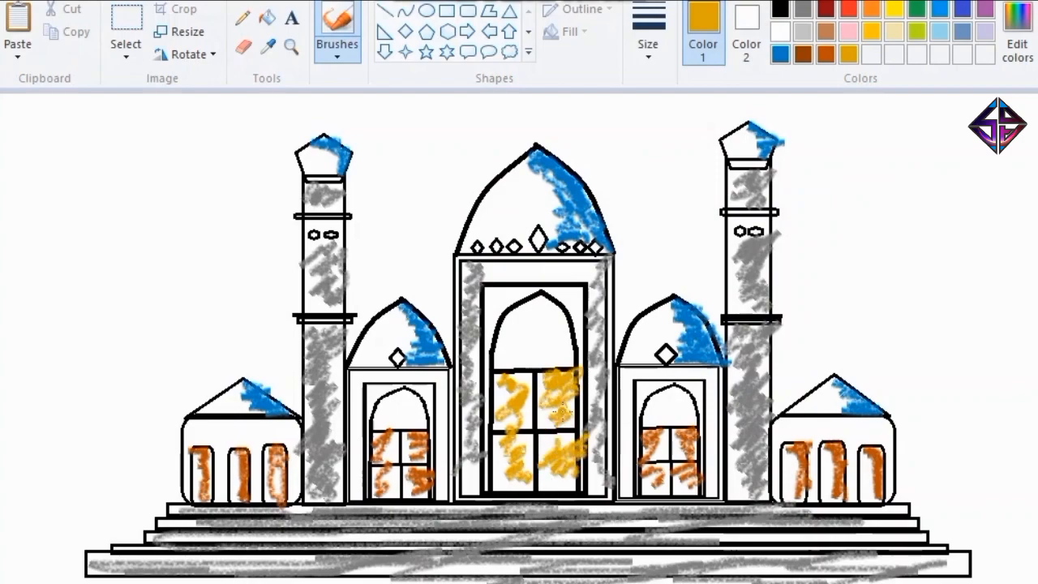
Fill the unshaded areas of the central dome and frame, the right tower and the right annex with light gray.
left_click(126, 24)
left_click(268, 17)
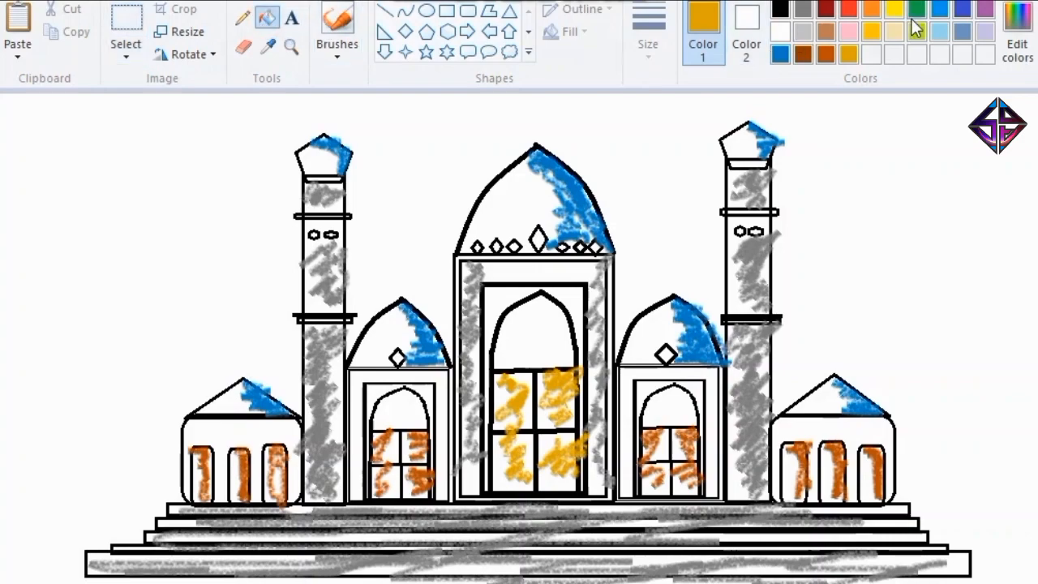
left_click(802, 31)
left_click(499, 215)
left_click(739, 268)
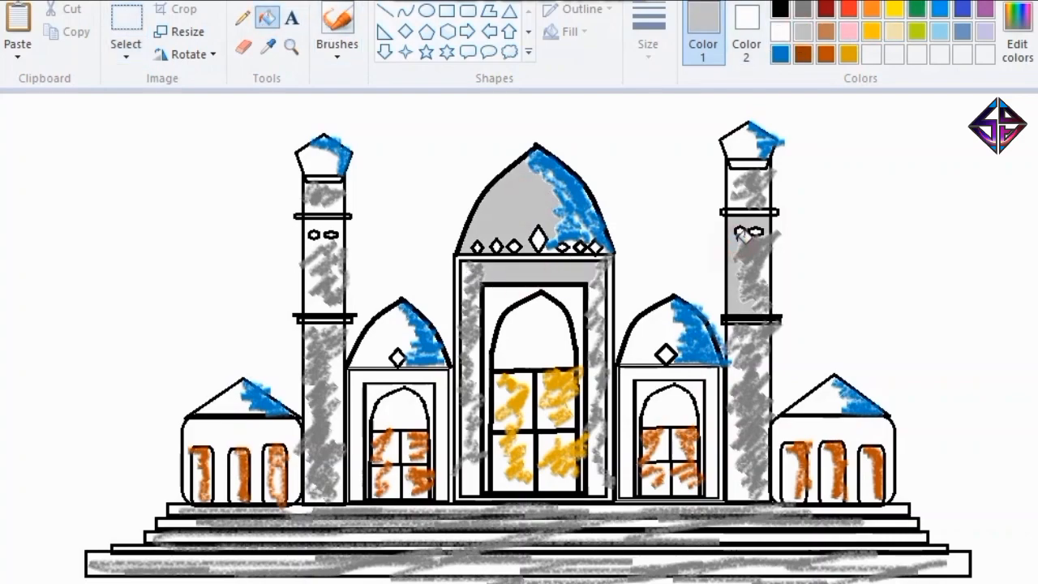
left_click(743, 147)
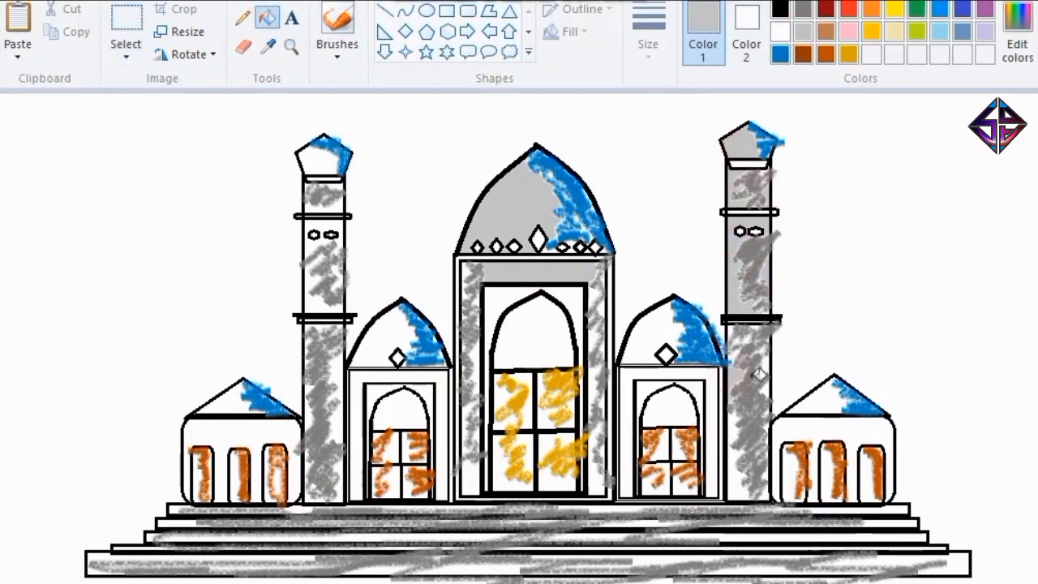
left_click(814, 424)
left_click(827, 400)
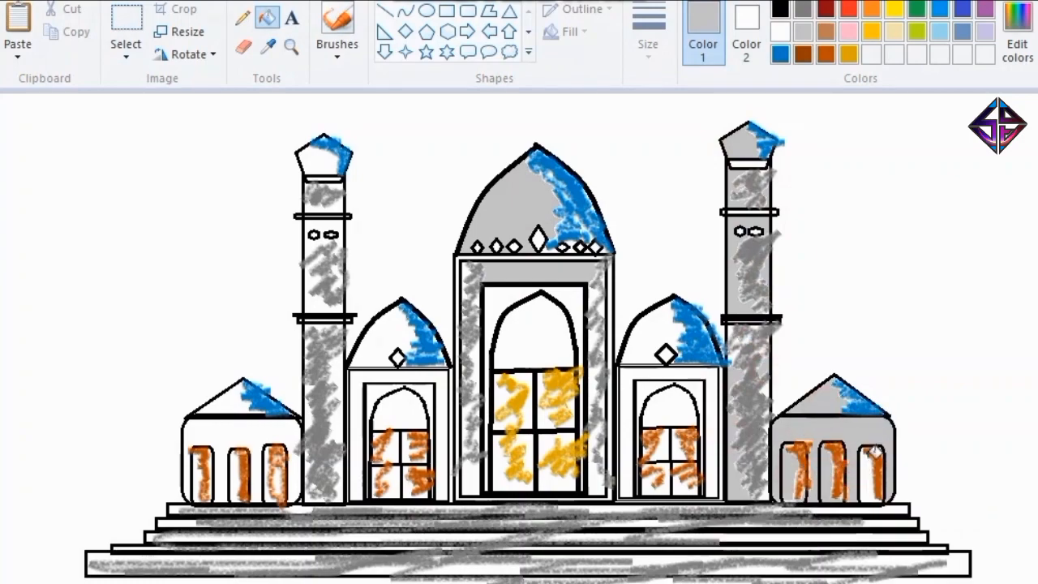
Mix a very dark red and fill the unshaded part of both annex roofs with it.
left_click(826, 8)
left_click(835, 395)
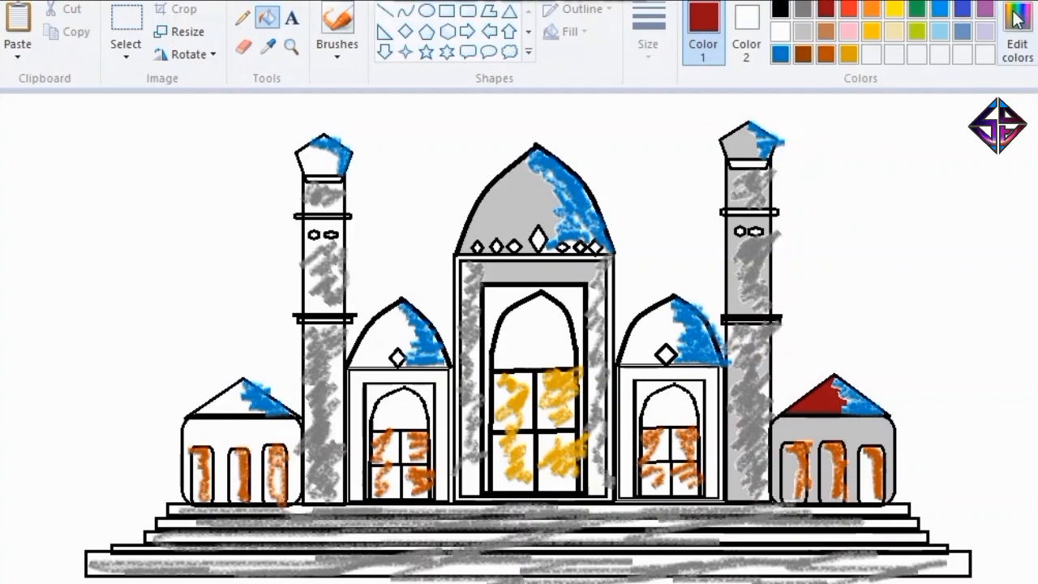
left_click(1016, 36)
left_click(906, 360)
left_click(501, 469)
left_click(827, 399)
left_click(223, 402)
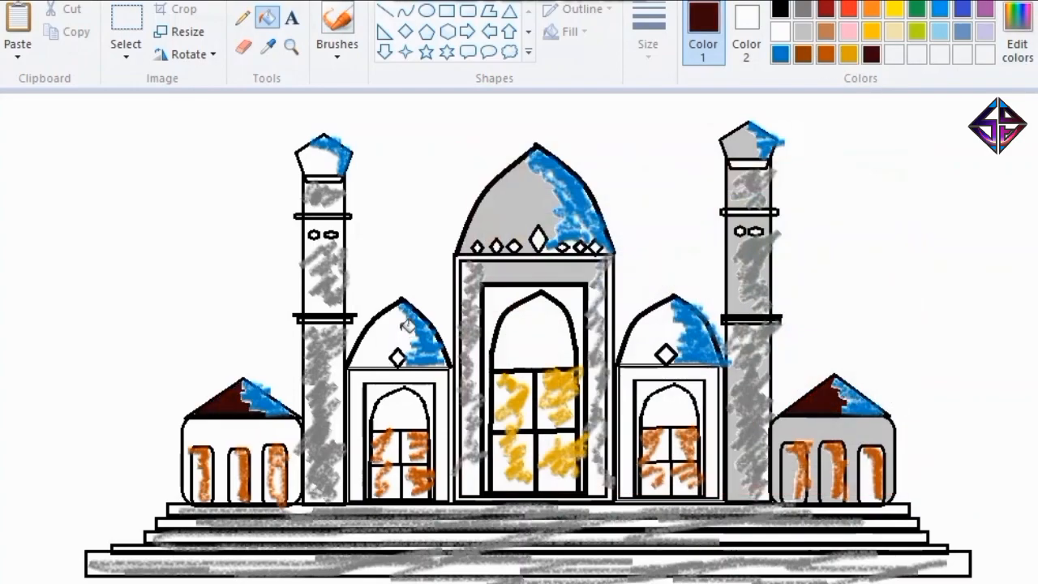
Mix a darker gray and fill the unshaded parts of the two side domes and both tower caps.
left_click(802, 28)
left_click(1016, 36)
left_click(905, 273)
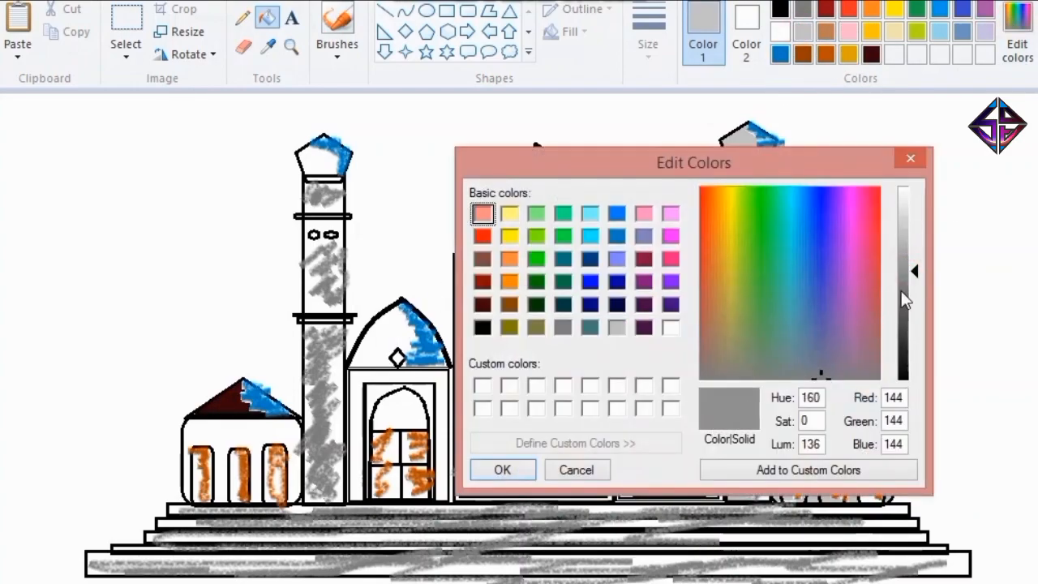
left_click(906, 291)
left_click(502, 469)
left_click(395, 331)
left_click(667, 326)
left_click(746, 144)
left_click(320, 161)
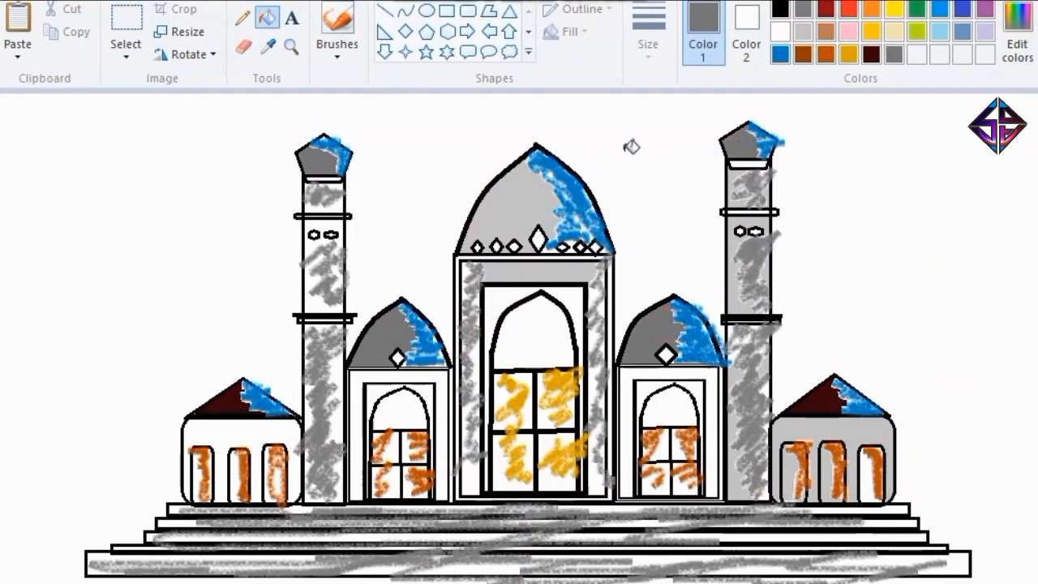
Mix a very dark green and fill the area around the central arched window with it.
left_click(1016, 36)
left_click(536, 303)
left_click(916, 357)
left_click(501, 470)
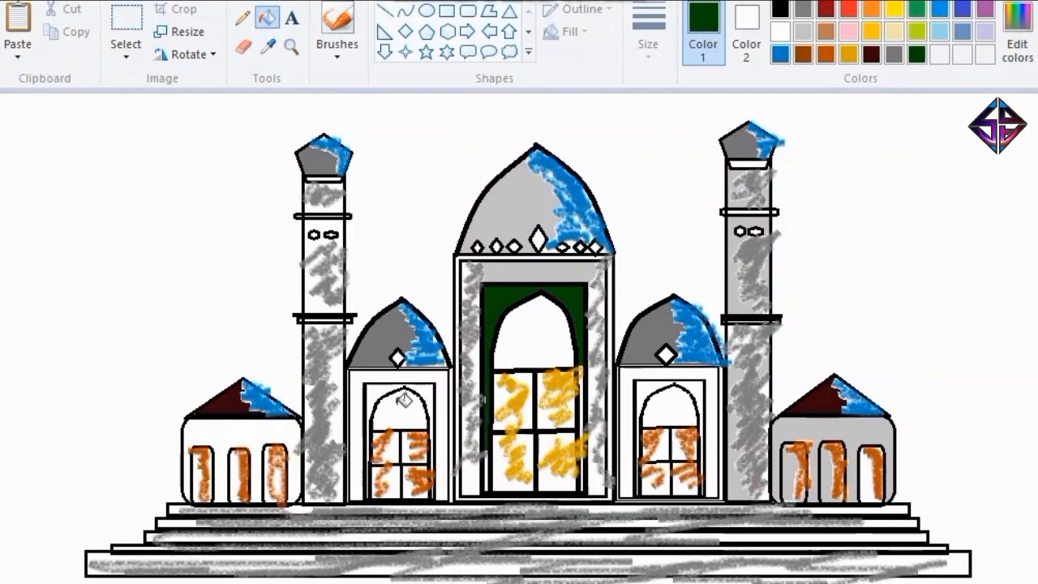
Fill the frames below both side domes with very dark green and the areas around their arched windows with dark gold.
left_click(377, 374)
left_click(646, 378)
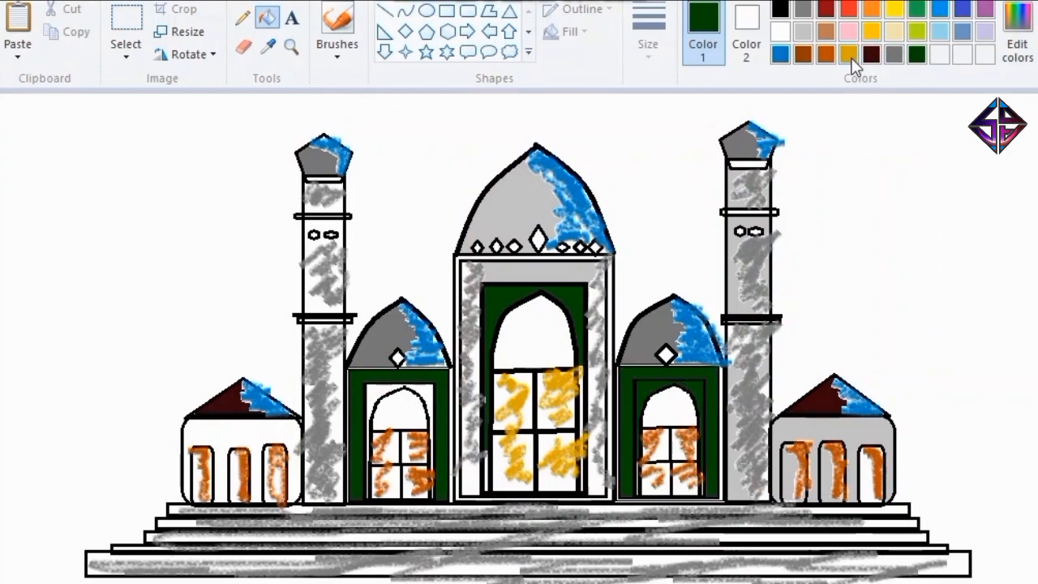
left_click(849, 54)
left_click(699, 389)
left_click(428, 393)
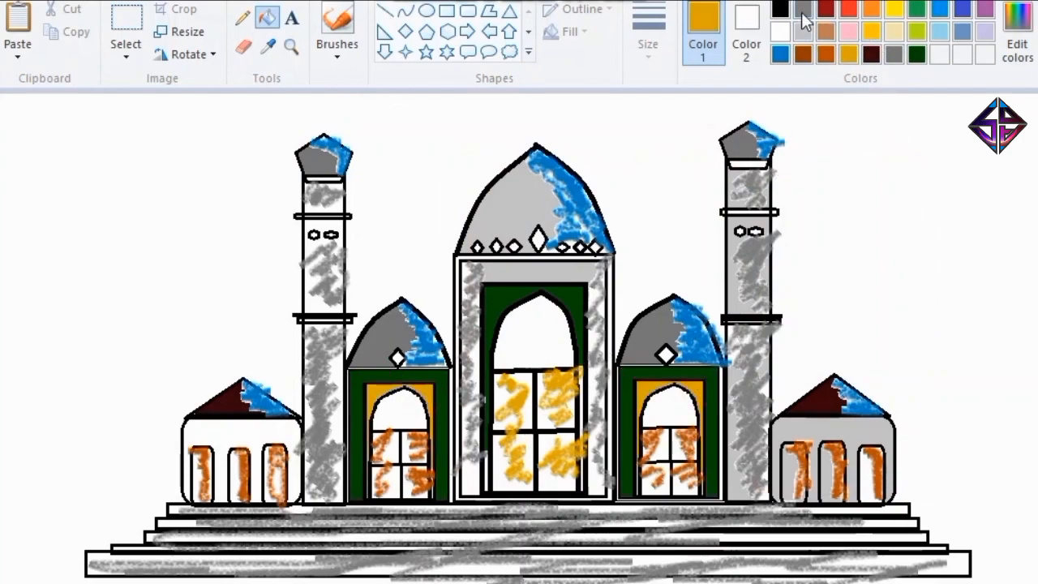
Fill the narrow bands under the tower caps and the upper tower rings with very dark red.
left_click(803, 14)
left_click(764, 165)
left_click(871, 54)
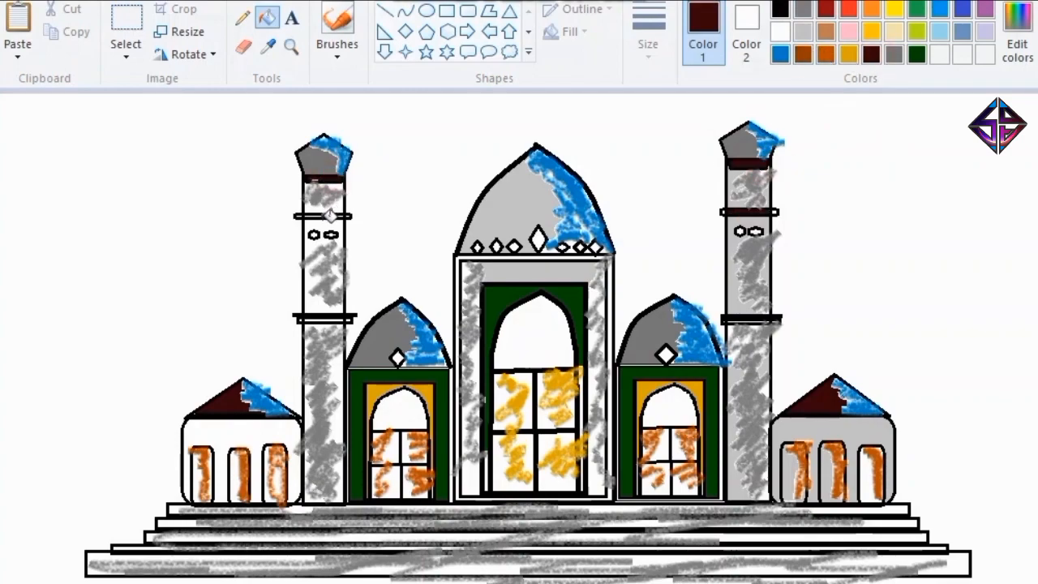
Fill the dome and tower ornaments, the annex windows and the unshaded panes of both side windows with golden yellow.
left_click(871, 30)
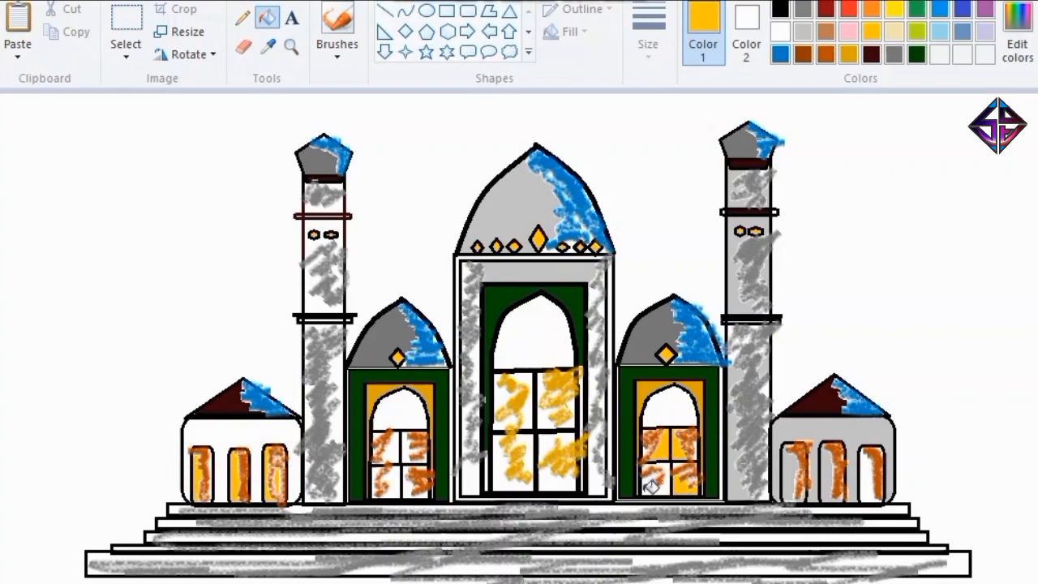
left_click(870, 478)
left_click(393, 454)
left_click(409, 456)
left_click(410, 484)
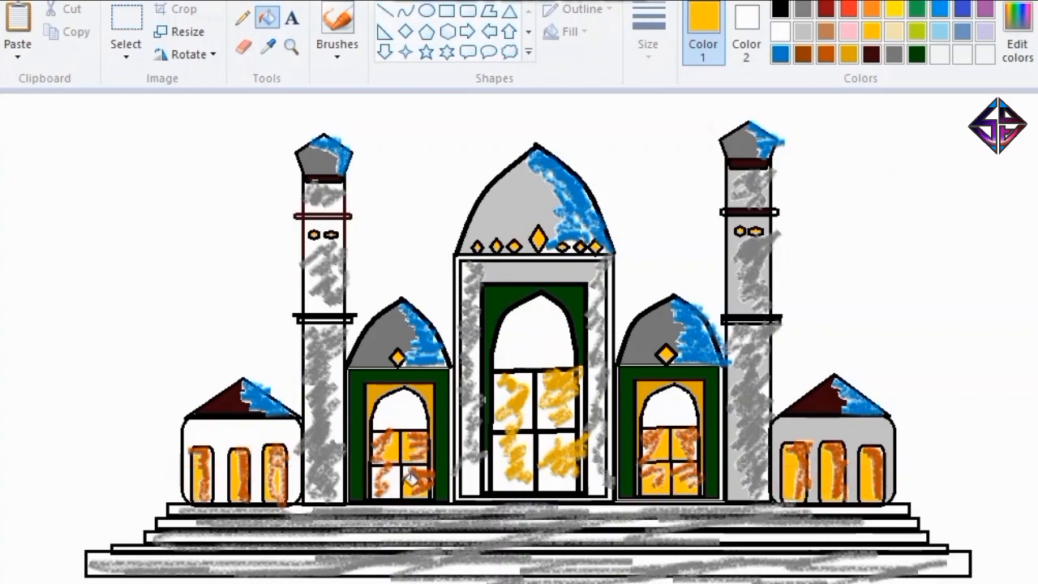
Fill the unshaded sections of the left tower and the left annex wall with light gray.
left_click(896, 56)
left_click(316, 300)
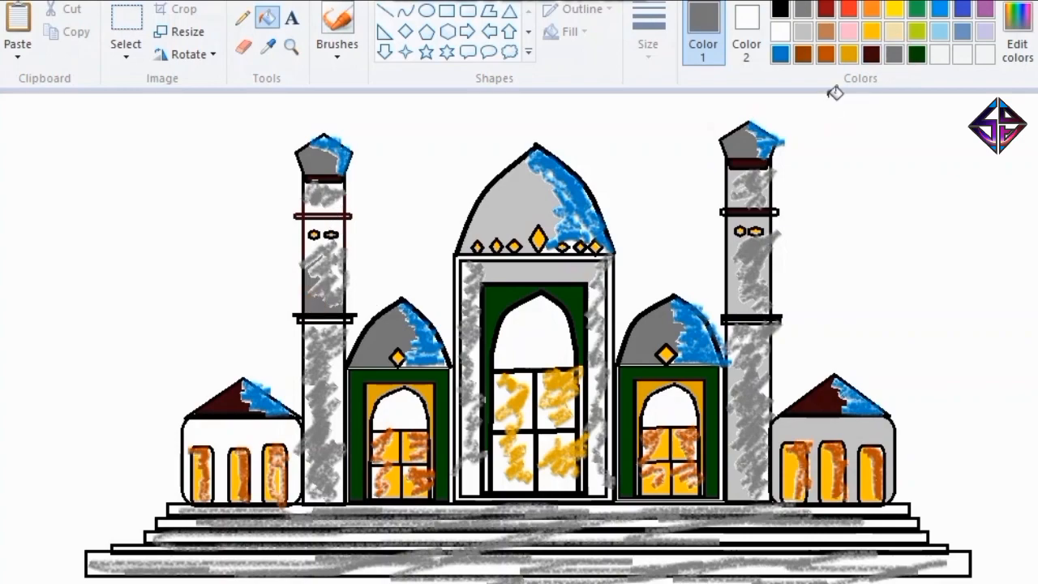
left_click(803, 31)
left_click(321, 284)
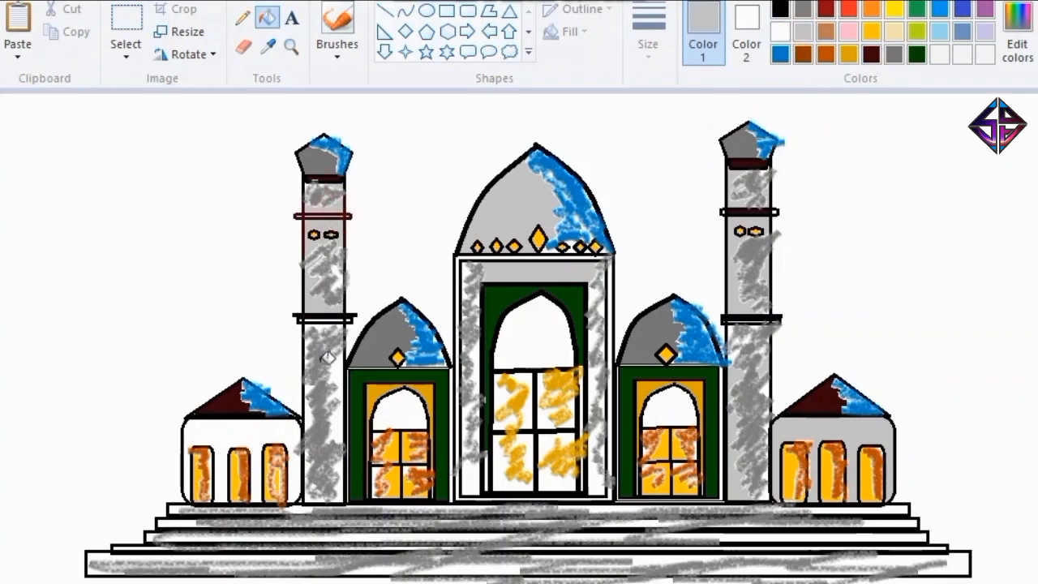
left_click(324, 408)
left_click(268, 435)
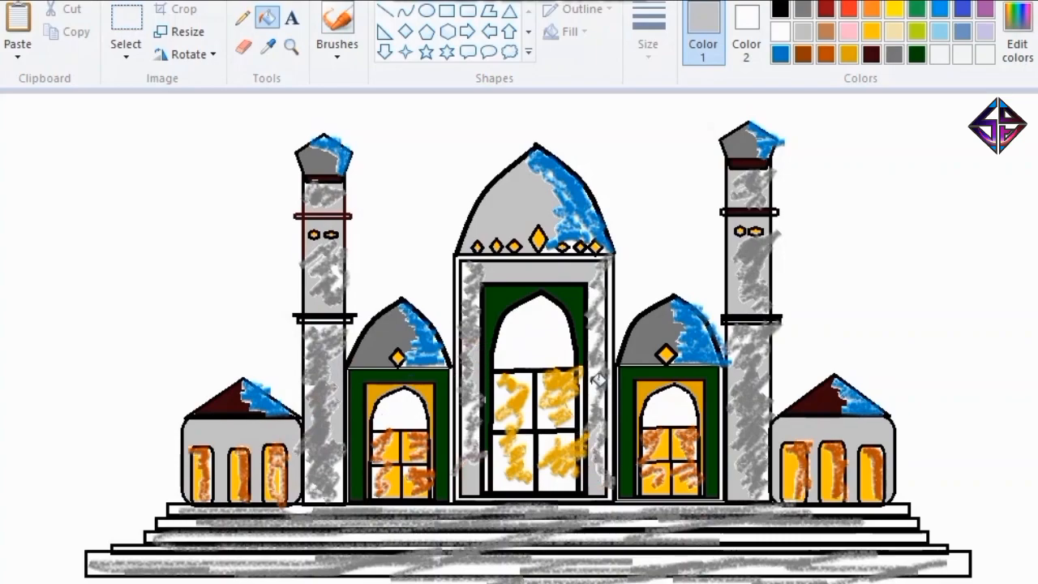
Mix a very dark brown (66, 27, 0) and fill the unshaded parts of the central door panels with it.
left_click(803, 54)
left_click(1016, 33)
left_click(906, 355)
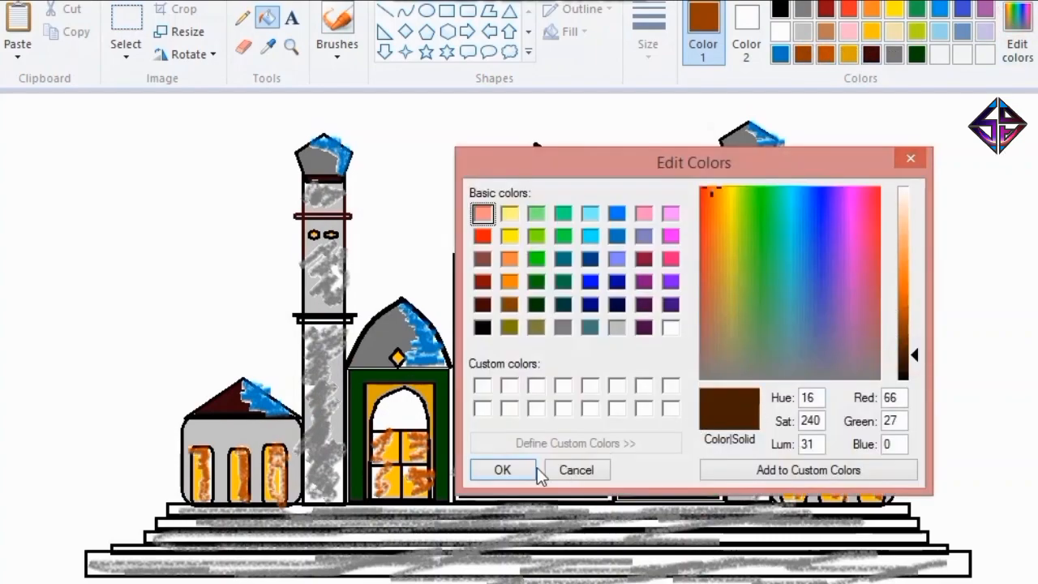
left_click(509, 470)
left_click(529, 447)
left_click(545, 446)
left_click(543, 421)
left_click(527, 403)
left_click(501, 394)
left_click(500, 424)
left_click(560, 480)
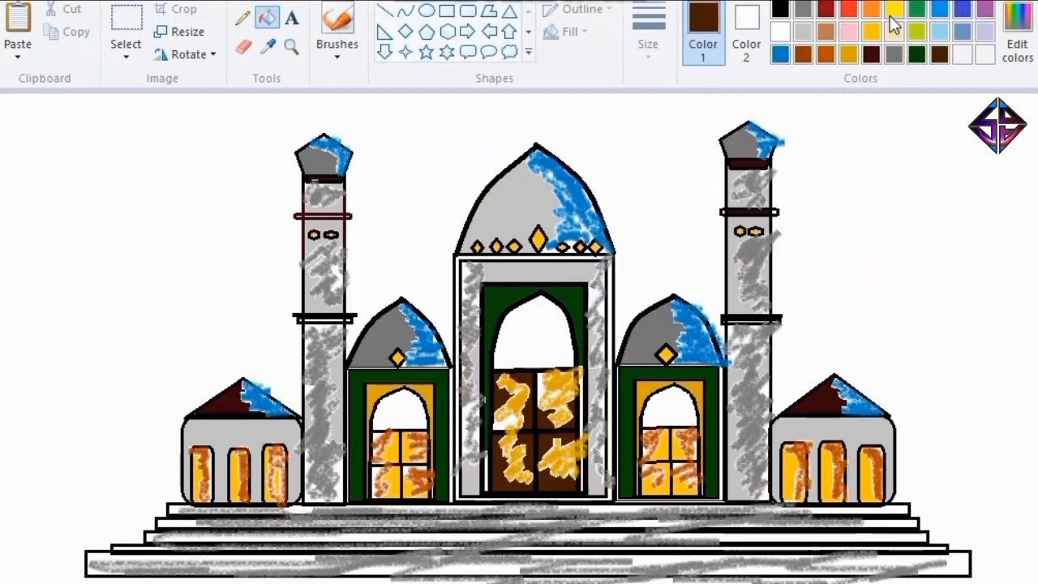
Mix a medium brown (138, 55, 0) and fill the arched tops of the central and both side windows with it.
left_click(1017, 33)
left_click(908, 326)
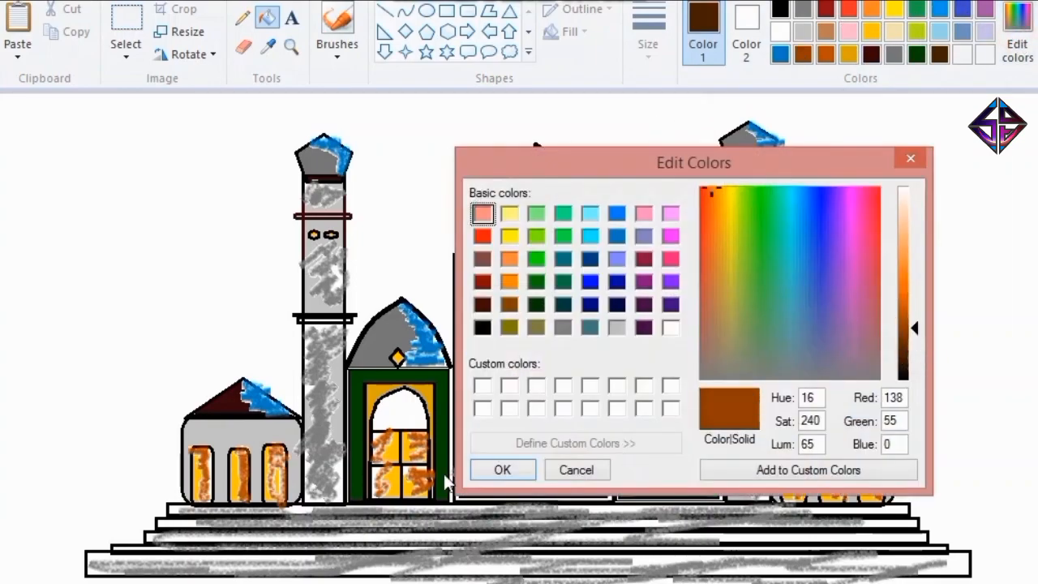
left_click(500, 468)
left_click(569, 334)
left_click(668, 405)
left_click(399, 409)
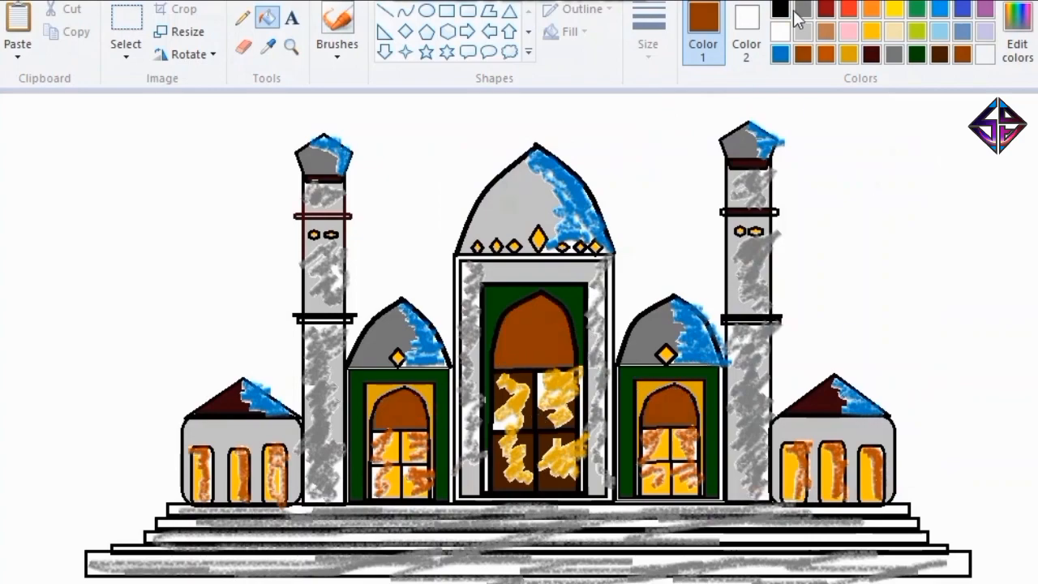
Fill unshaded parts of the front steps with medium gray.
left_click(780, 9)
left_click(803, 10)
left_click(755, 572)
left_click(661, 563)
left_click(782, 537)
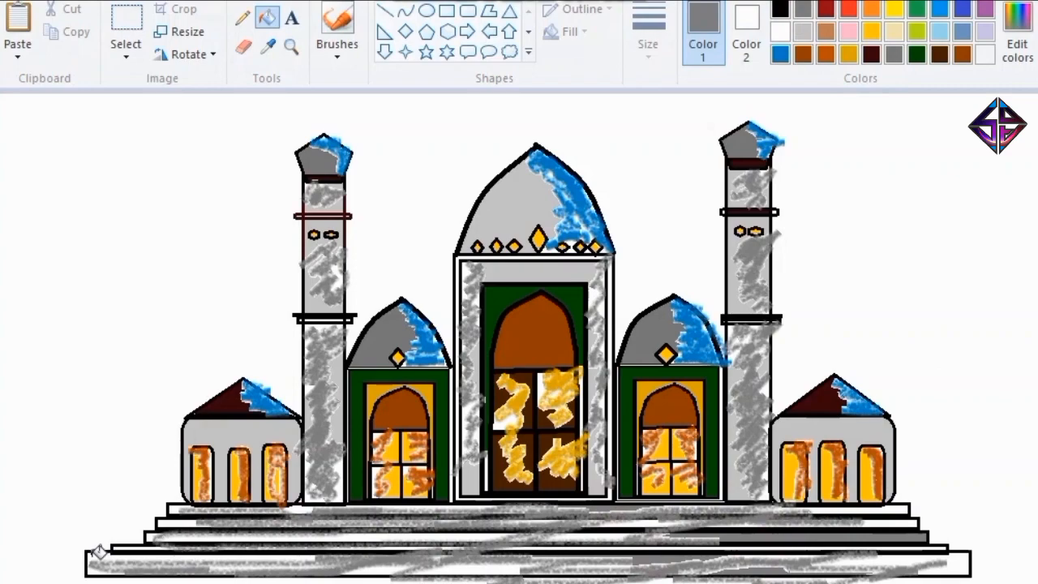
left_click(99, 553)
left_click(429, 537)
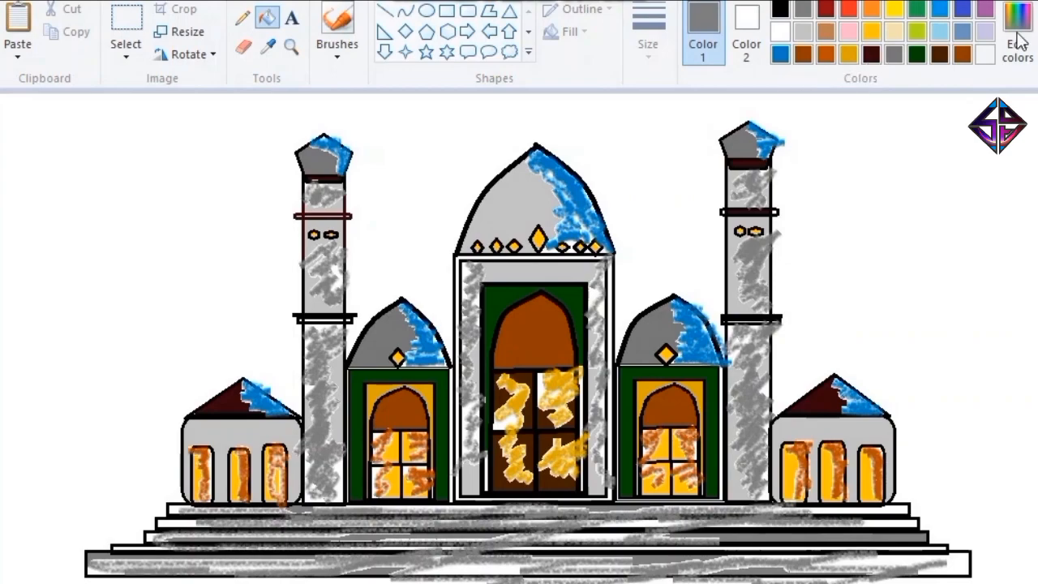
Try a dark brown brush stroke on the front steps and undo it.
left_click(337, 20)
left_click(939, 55)
left_click(640, 521)
key("ctrl+z")
Choose a very dark green from the basic colors and brush the grass on both sides of the steps and below them.
left_click(917, 54)
left_click(1012, 16)
left_click(483, 328)
left_click(536, 304)
left_click(563, 282)
left_click(561, 305)
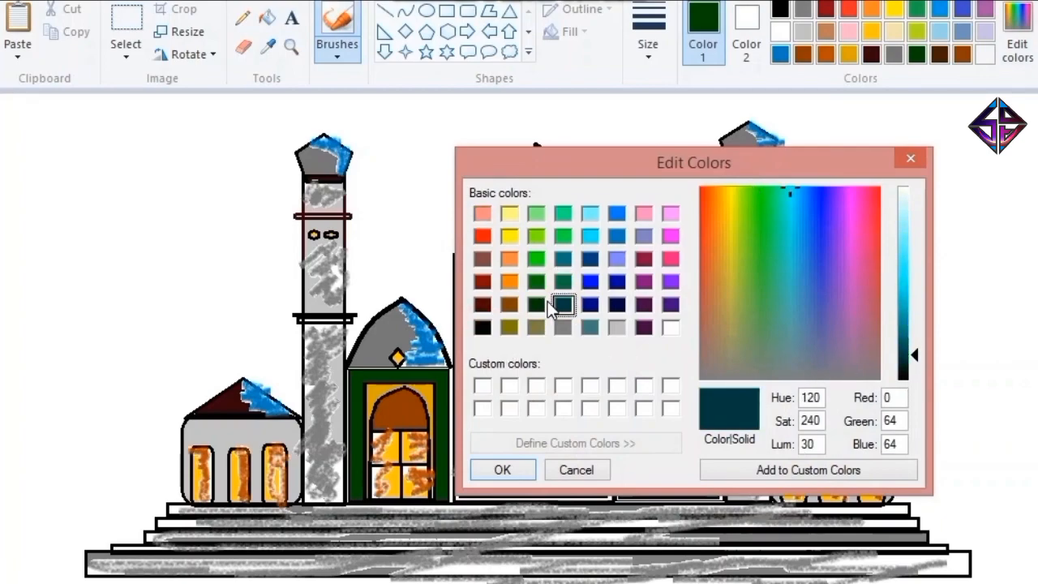
left_click(536, 304)
left_click(504, 470)
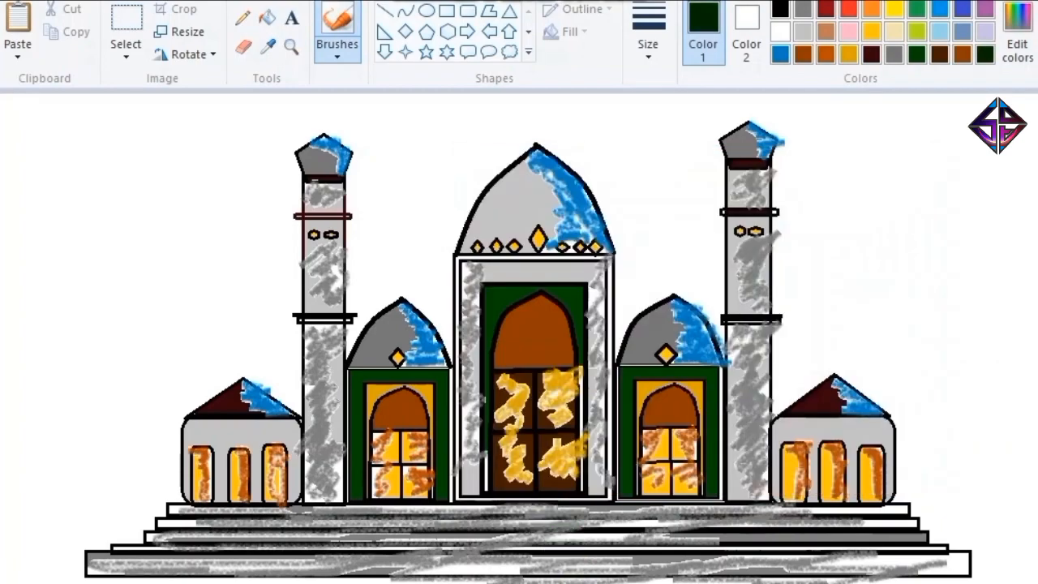
mouse_move(79, 579)
left_mouse_down()
mouse_move(535, 579)
mouse_move(1020, 557)
mouse_move(952, 524)
mouse_move(1025, 541)
left_mouse_up()
mouse_move(94, 572)
left_mouse_down()
mouse_move(8, 567)
mouse_move(114, 512)
mouse_move(25, 568)
left_mouse_up()
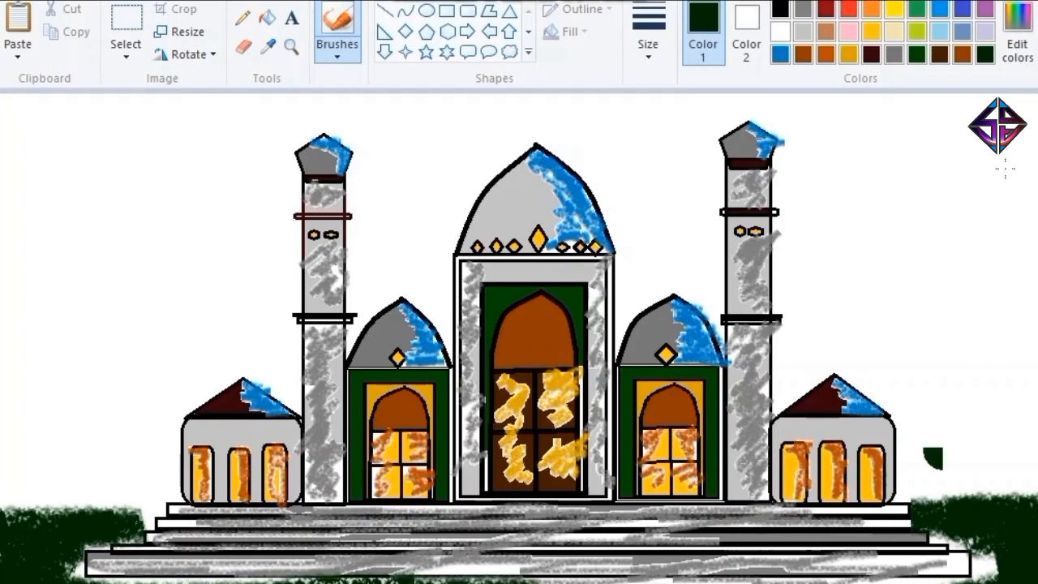
Switch to the airbrush and spray medium gray over the grass and the edges of the front steps.
left_click(357, 54)
left_click(458, 91)
left_click(895, 55)
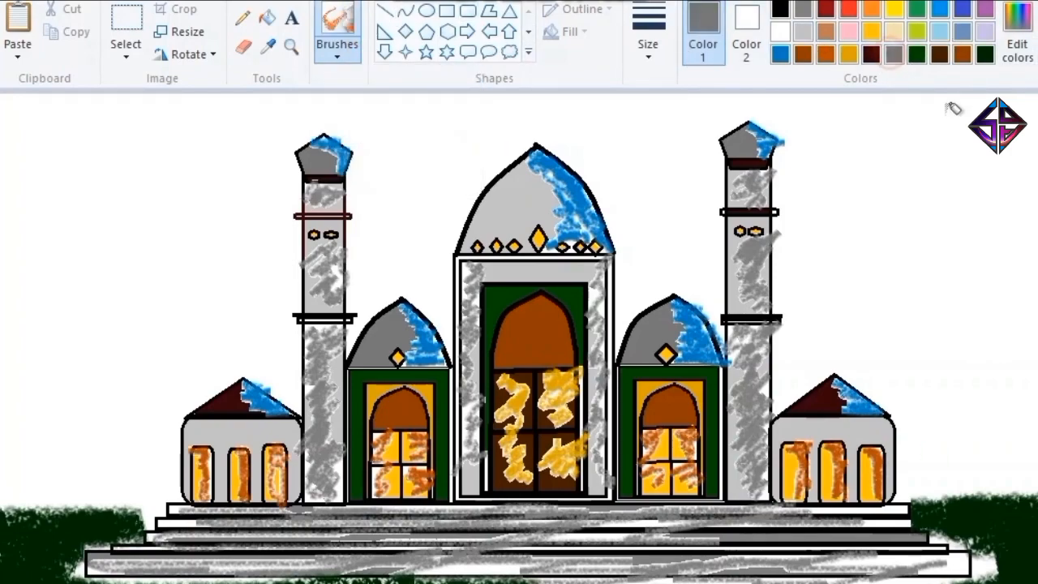
left_click(647, 40)
mouse_move(1017, 514)
left_mouse_down()
mouse_move(958, 559)
mouse_move(561, 578)
mouse_move(24, 565)
mouse_move(150, 523)
left_mouse_up()
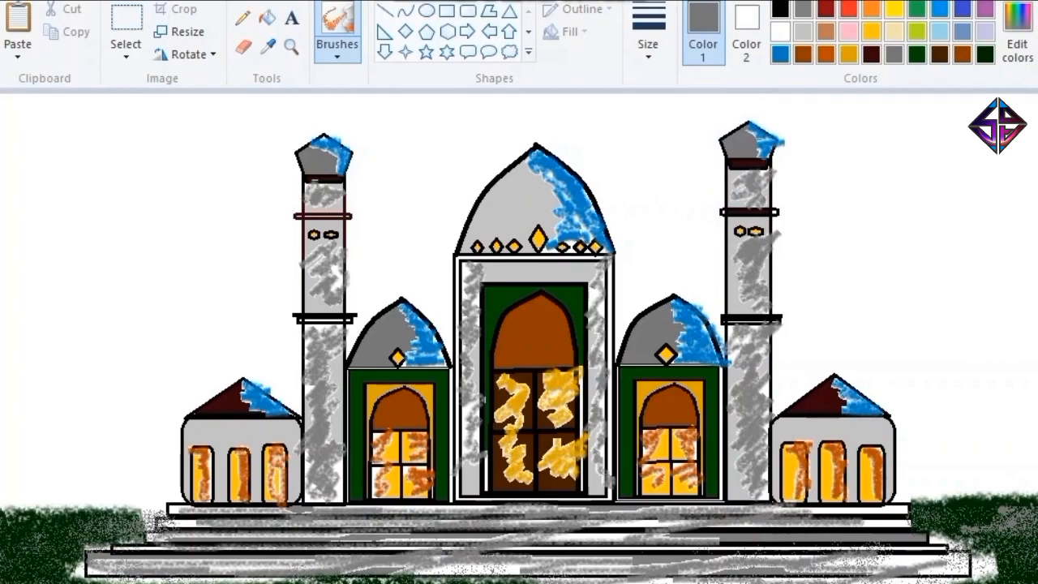
mouse_move(572, 548)
left_mouse_down()
mouse_move(815, 528)
mouse_move(997, 539)
mouse_move(235, 579)
left_mouse_up()
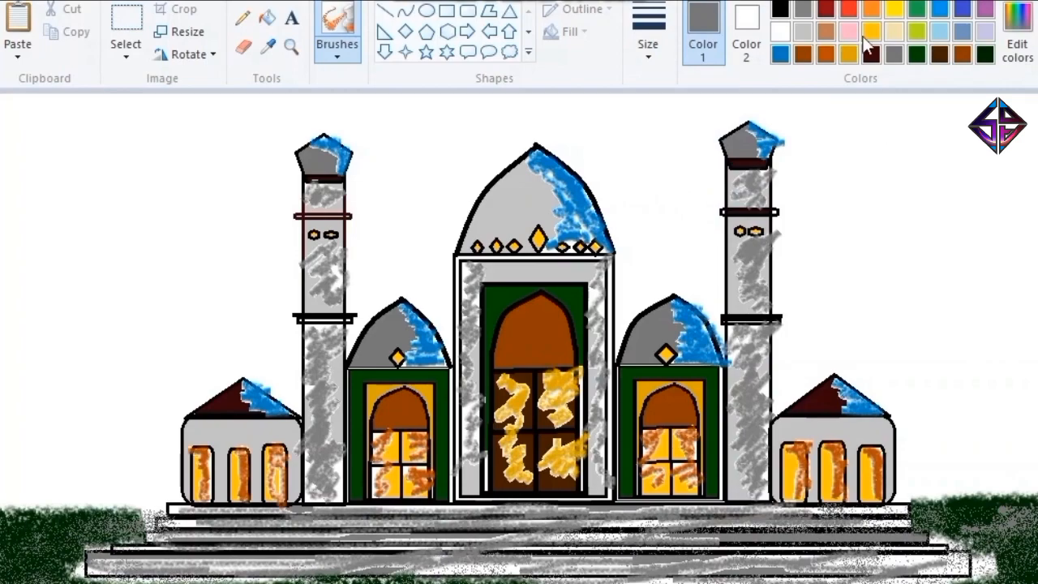
Spray very dark brown over the grass on both sides of the steps and along the lowest step.
left_click(946, 60)
mouse_move(998, 551)
left_mouse_down()
mouse_move(981, 568)
mouse_move(993, 535)
mouse_move(130, 572)
mouse_move(32, 510)
mouse_move(174, 572)
left_mouse_up()
left_click_drag(891, 569, 848, 568)
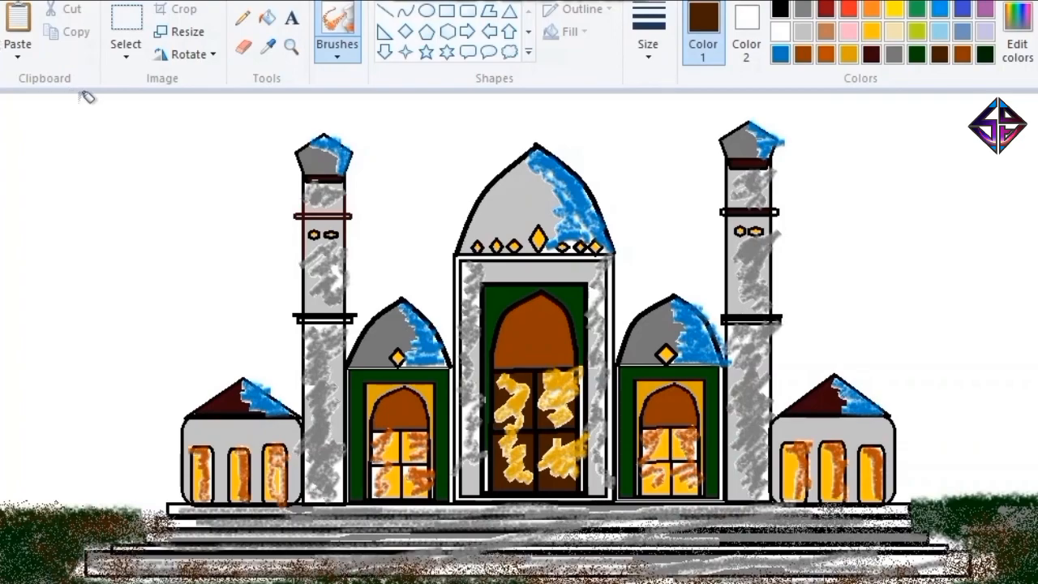
Mix a dark blue from the bright blue and spray it in patches across the whole sky.
left_click(940, 9)
left_click(1016, 32)
left_click(932, 362)
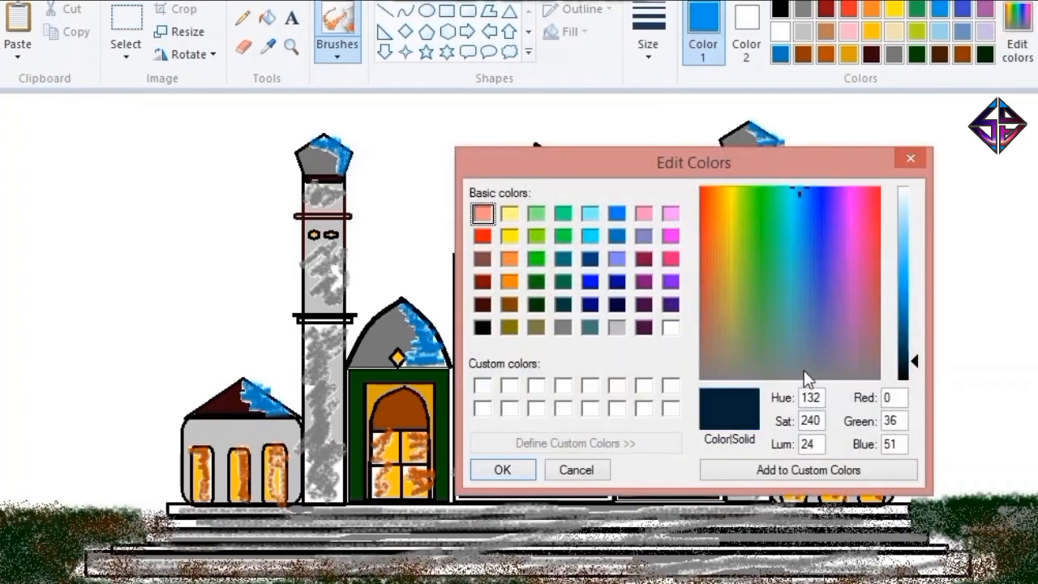
left_click_drag(907, 353, 907, 348)
left_click(503, 470)
mouse_move(121, 99)
left_mouse_down()
mouse_move(203, 105)
mouse_move(161, 189)
mouse_move(202, 269)
mouse_move(89, 336)
mouse_move(122, 479)
mouse_move(267, 341)
mouse_move(390, 95)
mouse_move(398, 202)
mouse_move(487, 122)
mouse_move(811, 114)
mouse_move(762, 198)
mouse_move(916, 235)
mouse_move(661, 162)
mouse_move(661, 244)
mouse_move(916, 279)
mouse_move(989, 381)
mouse_move(973, 462)
mouse_move(973, 276)
mouse_move(892, 381)
left_mouse_up()
left_click_drag(997, 267, 1025, 263)
mouse_move(217, 345)
left_mouse_down()
mouse_move(179, 394)
mouse_move(98, 438)
left_mouse_up()
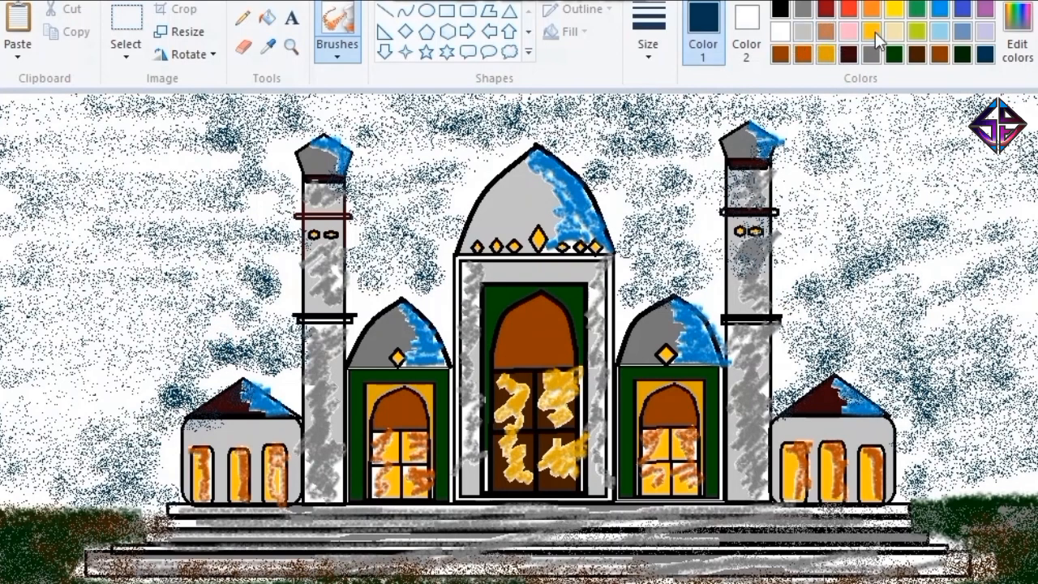
Mix an even darker blue and spray it across the sky around the mosque.
left_click(1017, 36)
left_click(906, 360)
left_click(498, 467)
mouse_move(197, 95)
left_mouse_down()
mouse_move(121, 122)
mouse_move(268, 146)
mouse_move(487, 105)
mouse_move(681, 132)
mouse_move(892, 114)
mouse_move(933, 170)
mouse_move(836, 235)
mouse_move(959, 319)
mouse_move(993, 430)
mouse_move(988, 498)
left_mouse_up()
mouse_move(252, 255)
left_mouse_down()
mouse_move(301, 248)
mouse_move(268, 321)
mouse_move(100, 360)
mouse_move(33, 230)
mouse_move(256, 199)
left_mouse_up()
Spray bright blue over the sky around the domes and towers.
left_click(938, 15)
mouse_move(98, 143)
left_mouse_down()
mouse_move(215, 114)
mouse_move(188, 162)
mouse_move(235, 255)
mouse_move(175, 379)
mouse_move(105, 454)
mouse_move(390, 259)
mouse_move(397, 154)
mouse_move(484, 103)
mouse_move(665, 211)
mouse_move(648, 284)
mouse_move(802, 137)
mouse_move(799, 339)
mouse_move(933, 195)
mouse_move(844, 138)
mouse_move(891, 300)
mouse_move(1028, 380)
mouse_move(1006, 478)
left_mouse_up()
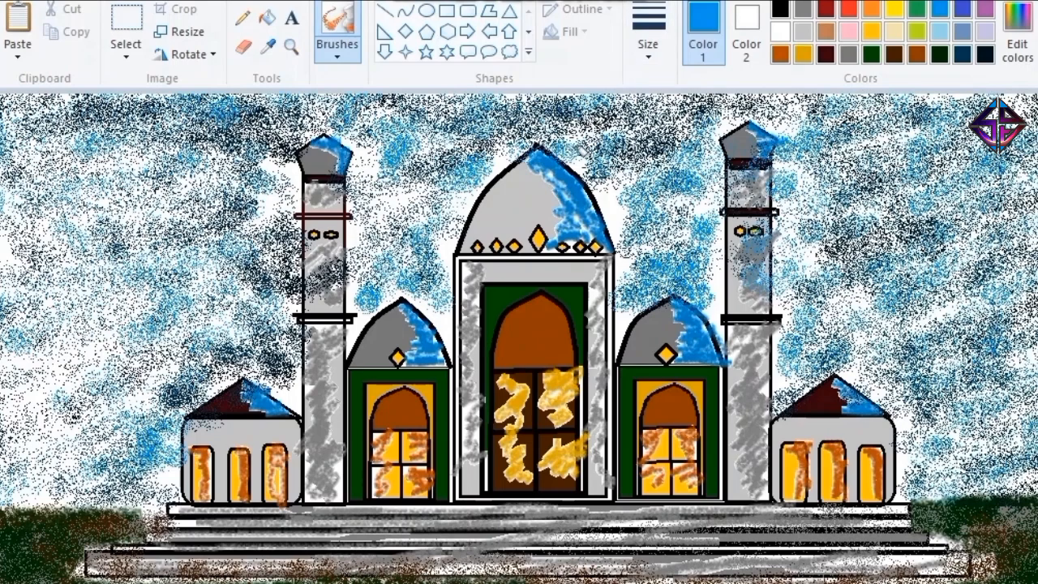
mouse_move(495, 141)
left_mouse_down()
mouse_move(470, 190)
mouse_move(405, 264)
mouse_move(355, 212)
mouse_move(491, 167)
mouse_move(670, 190)
mouse_move(204, 97)
mouse_move(118, 504)
mouse_move(39, 470)
mouse_move(72, 311)
mouse_move(29, 179)
left_mouse_up()
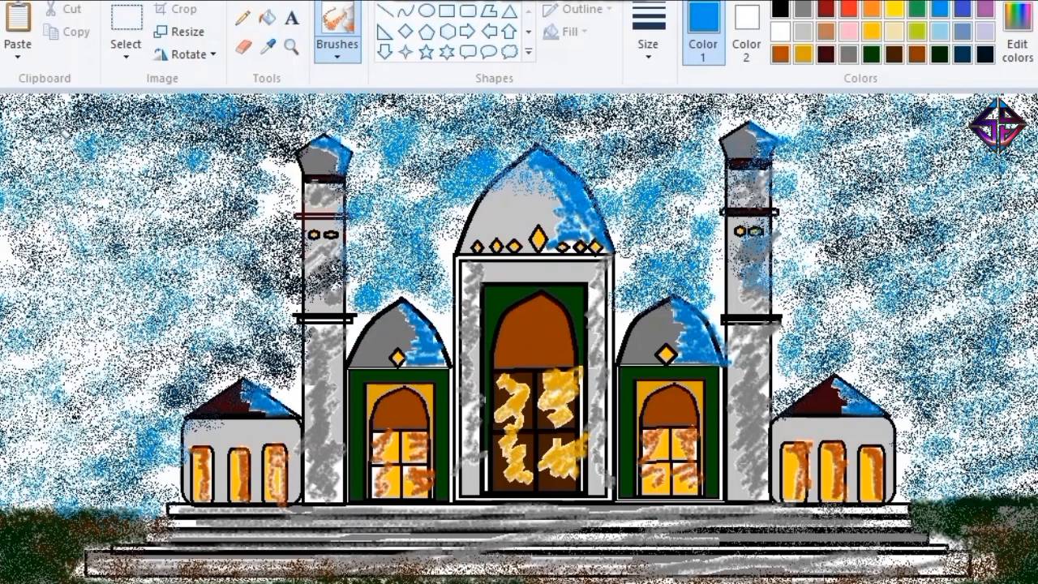
Spray orange patches across the sky on both sides of the mosque.
left_click(875, 10)
mouse_move(25, 122)
left_mouse_down()
mouse_move(252, 118)
mouse_move(81, 243)
mouse_move(174, 285)
left_mouse_up()
mouse_move(244, 203)
left_mouse_down()
mouse_move(413, 113)
mouse_move(827, 106)
mouse_move(900, 158)
mouse_move(843, 267)
mouse_move(998, 235)
mouse_move(860, 361)
mouse_move(973, 203)
mouse_move(843, 211)
mouse_move(438, 162)
mouse_move(81, 220)
mouse_move(106, 445)
left_mouse_up()
mouse_move(746, 96)
left_mouse_down()
mouse_move(855, 373)
mouse_move(628, 191)
mouse_move(393, 267)
mouse_move(373, 285)
left_mouse_up()
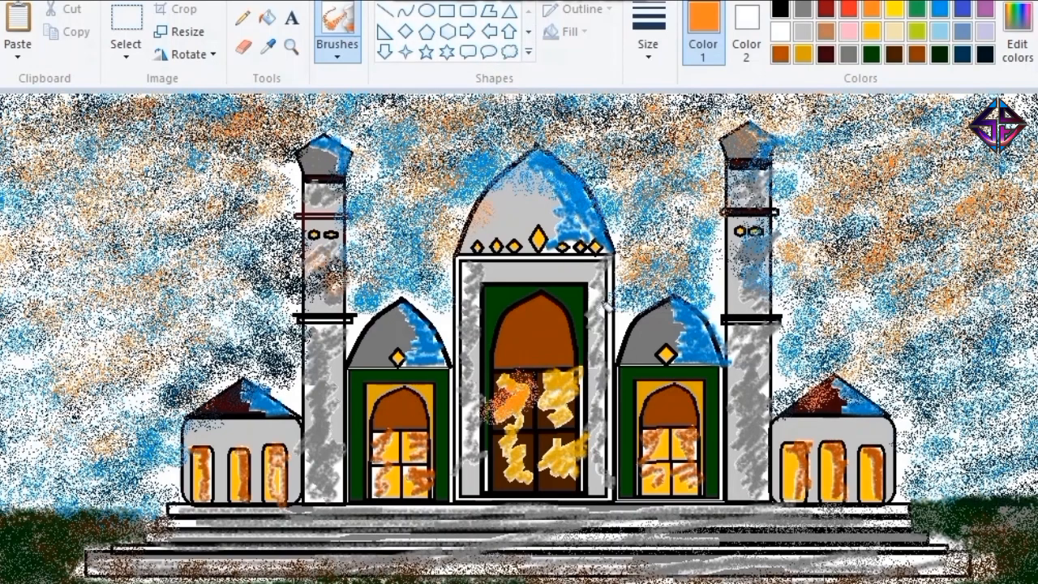
mouse_move(851, 227)
left_mouse_down()
mouse_move(839, 154)
mouse_move(977, 101)
mouse_move(994, 460)
mouse_move(879, 131)
mouse_move(859, 157)
mouse_move(819, 284)
mouse_move(897, 257)
left_mouse_up()
Spray yellow highlights into the upper part of the sky.
left_click(894, 10)
left_click(552, 103)
left_click(208, 127)
left_click(315, 100)
Spray green over the ground and up beside both annexes to form trees.
left_click(917, 10)
mouse_move(911, 571)
left_mouse_down()
mouse_move(997, 536)
mouse_move(993, 437)
mouse_move(1006, 397)
mouse_move(901, 410)
mouse_move(1027, 434)
mouse_move(1018, 452)
left_mouse_up()
mouse_move(178, 504)
left_mouse_down()
mouse_move(195, 470)
mouse_move(142, 418)
mouse_move(95, 407)
mouse_move(6, 461)
mouse_move(55, 371)
mouse_move(38, 420)
mouse_move(99, 393)
mouse_move(137, 396)
mouse_move(145, 507)
mouse_move(98, 557)
mouse_move(160, 525)
mouse_move(243, 576)
mouse_move(311, 571)
left_mouse_up()
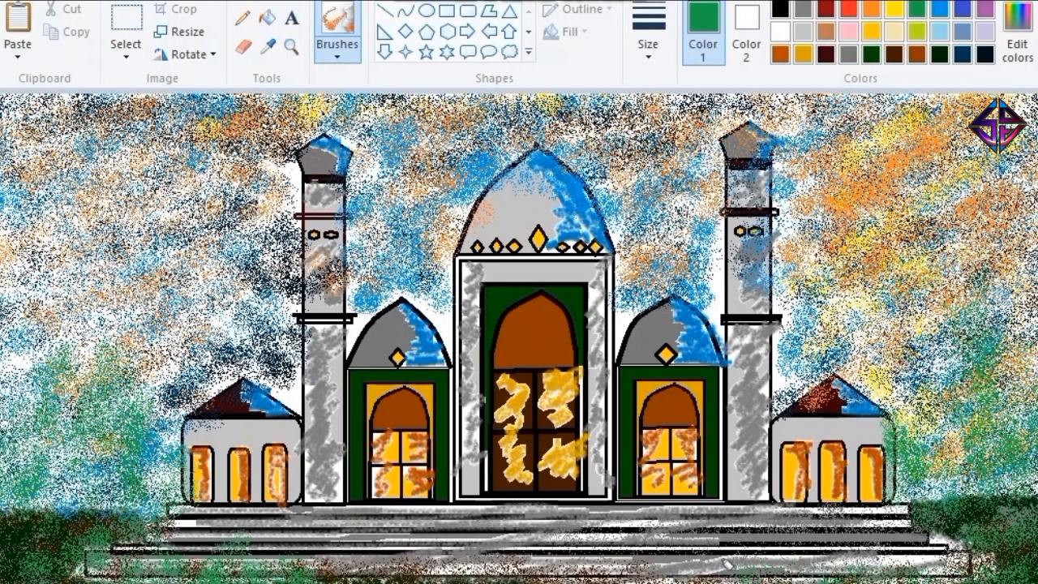
left_click_drag(726, 561, 869, 567)
mouse_move(933, 571)
left_mouse_down()
mouse_move(908, 494)
mouse_move(1001, 381)
mouse_move(990, 374)
left_mouse_up()
Spray very dark green over the trees beside both annexes and the ground at the ends of the steps.
left_click(940, 55)
left_click(956, 55)
mouse_move(957, 414)
left_mouse_down()
mouse_move(997, 486)
mouse_move(1025, 381)
mouse_move(932, 454)
mouse_move(1028, 434)
mouse_move(953, 393)
mouse_move(976, 461)
left_mouse_up()
mouse_move(158, 496)
left_mouse_down()
mouse_move(104, 519)
mouse_move(74, 364)
mouse_move(55, 509)
mouse_move(122, 487)
mouse_move(101, 324)
mouse_move(162, 495)
mouse_move(57, 373)
mouse_move(37, 503)
mouse_move(138, 503)
mouse_move(116, 572)
left_mouse_up()
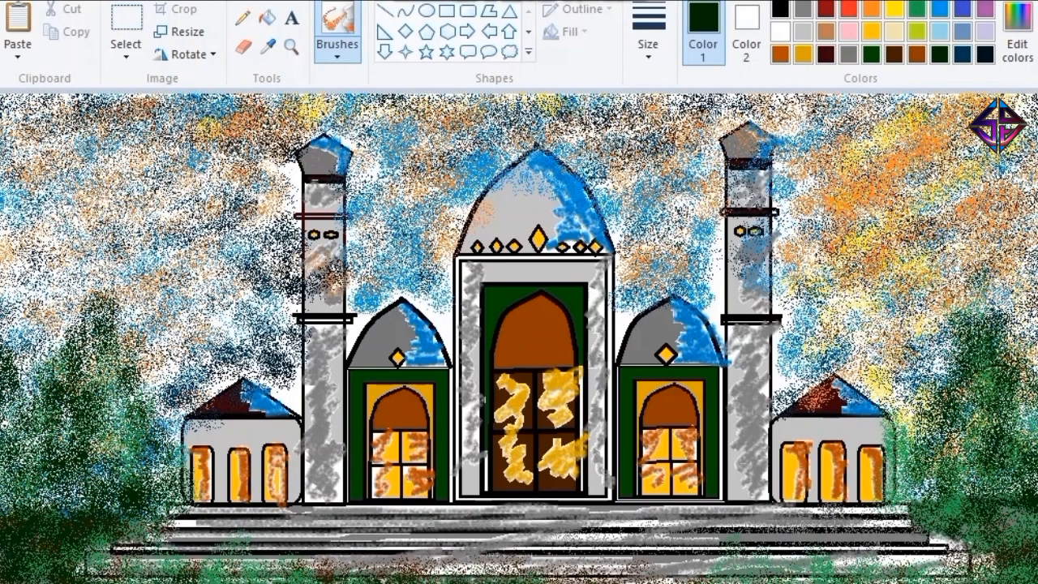
mouse_move(945, 481)
left_mouse_down()
mouse_move(983, 280)
mouse_move(906, 570)
left_mouse_up()
mouse_move(99, 379)
left_mouse_down()
mouse_move(33, 325)
mouse_move(101, 458)
left_mouse_up()
Draw a thin very dark brown trunk down the right tree with a smaller airbrush size.
left_click(648, 50)
left_click(667, 91)
left_click(895, 55)
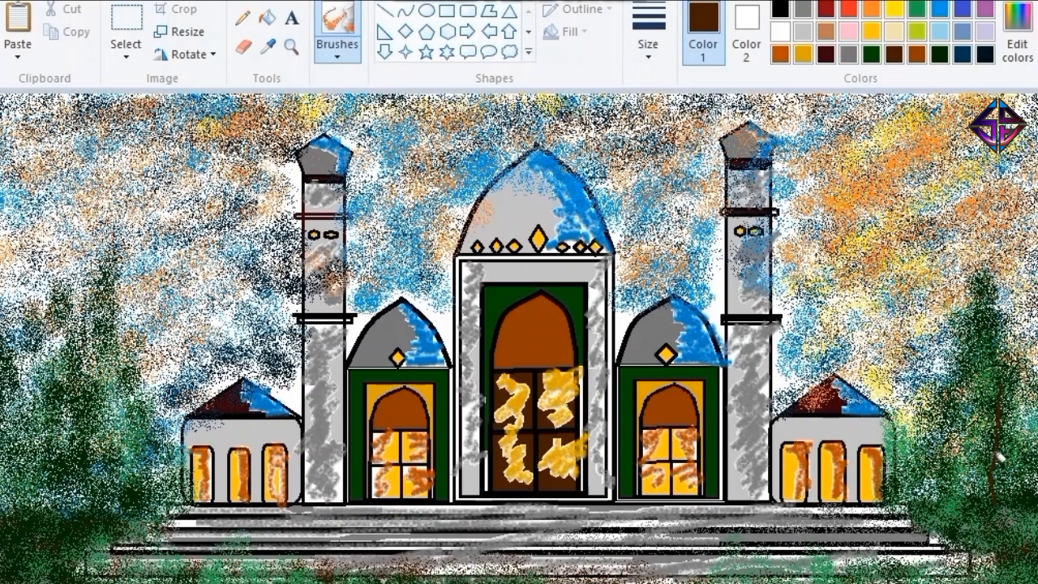